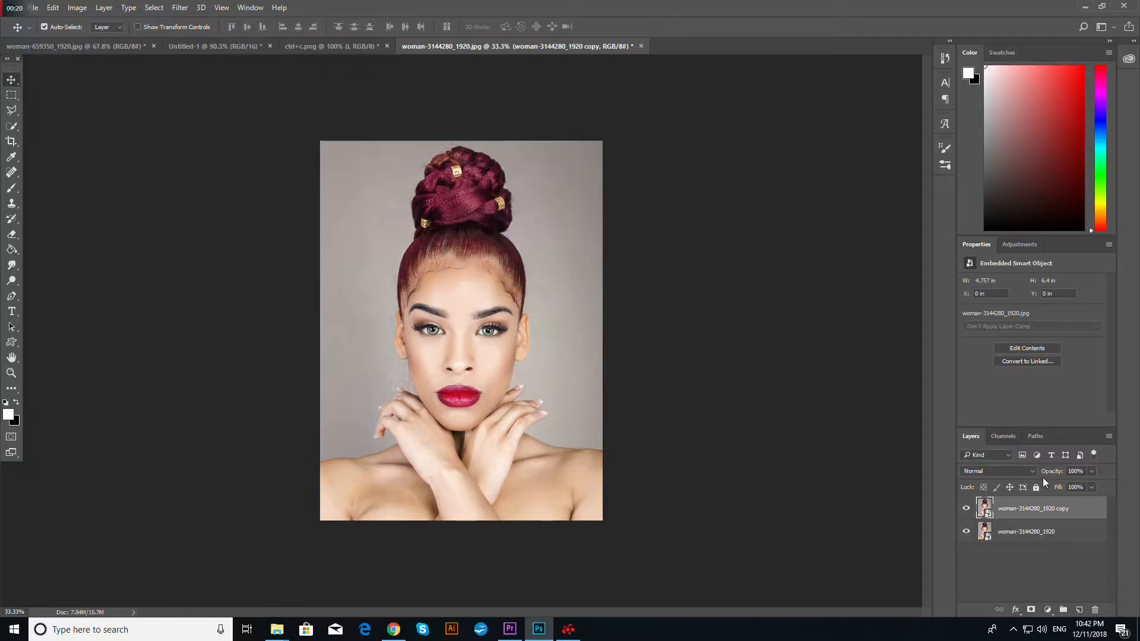
Step: Duplicate the woman-3144280_1920 copy layer and hide the new copy 2 layer
right_click(1023, 513)
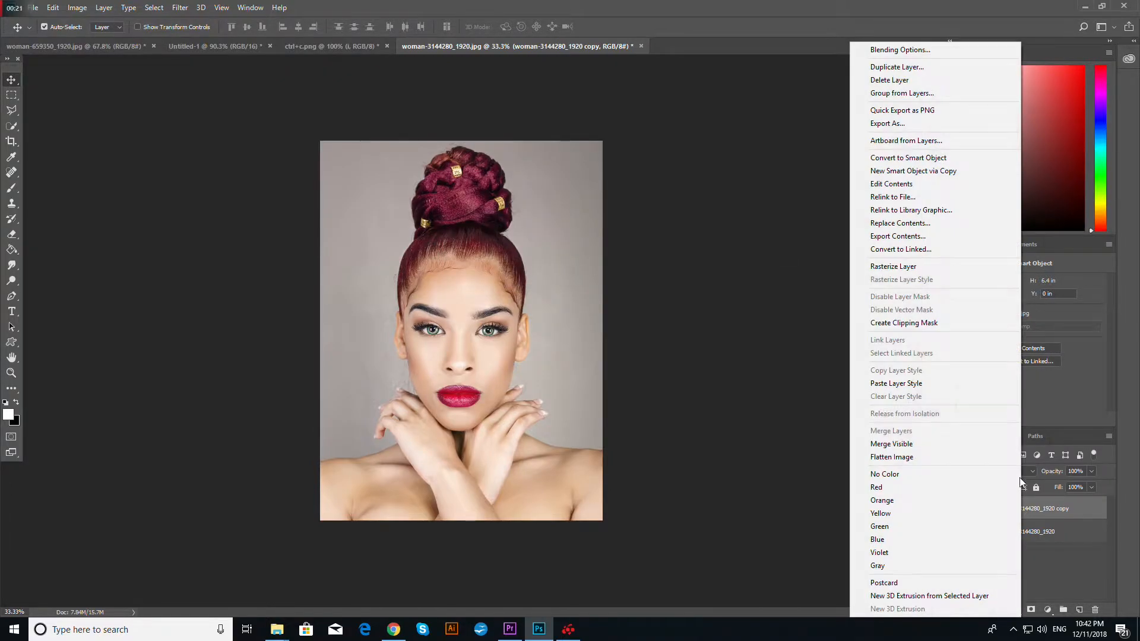
left_click(925, 65)
left_click(666, 191)
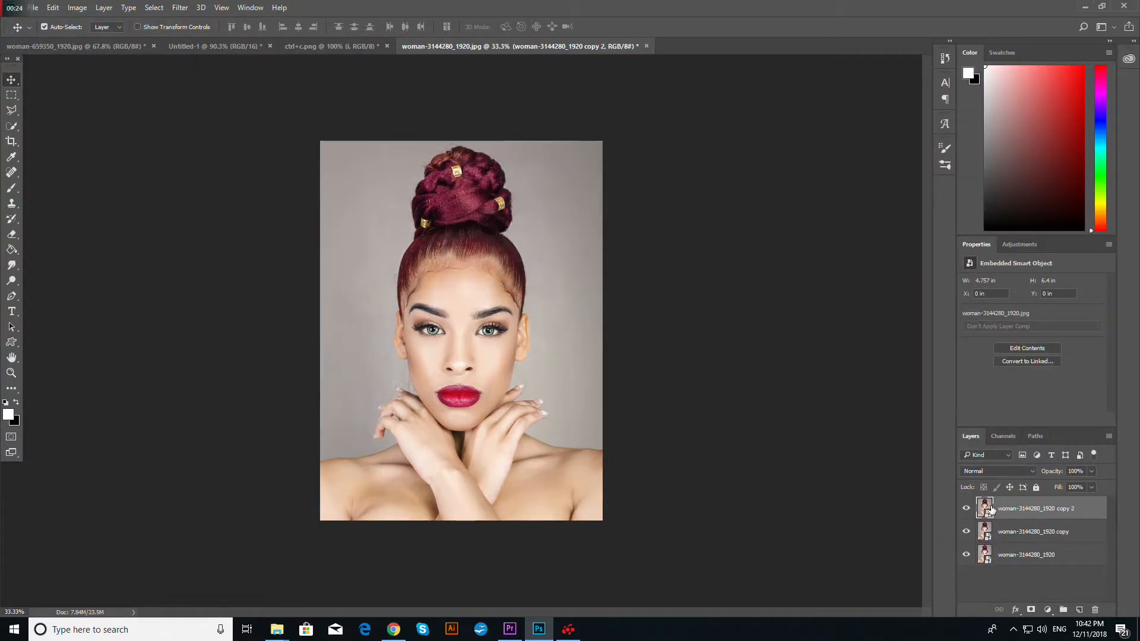
left_click(966, 509)
Step: Apply the Poster Edges filter to the woman-3144280_1920 copy layer with Edge Thickness 2, Edge Intensity 1 and Posterization 2
left_click(1016, 535)
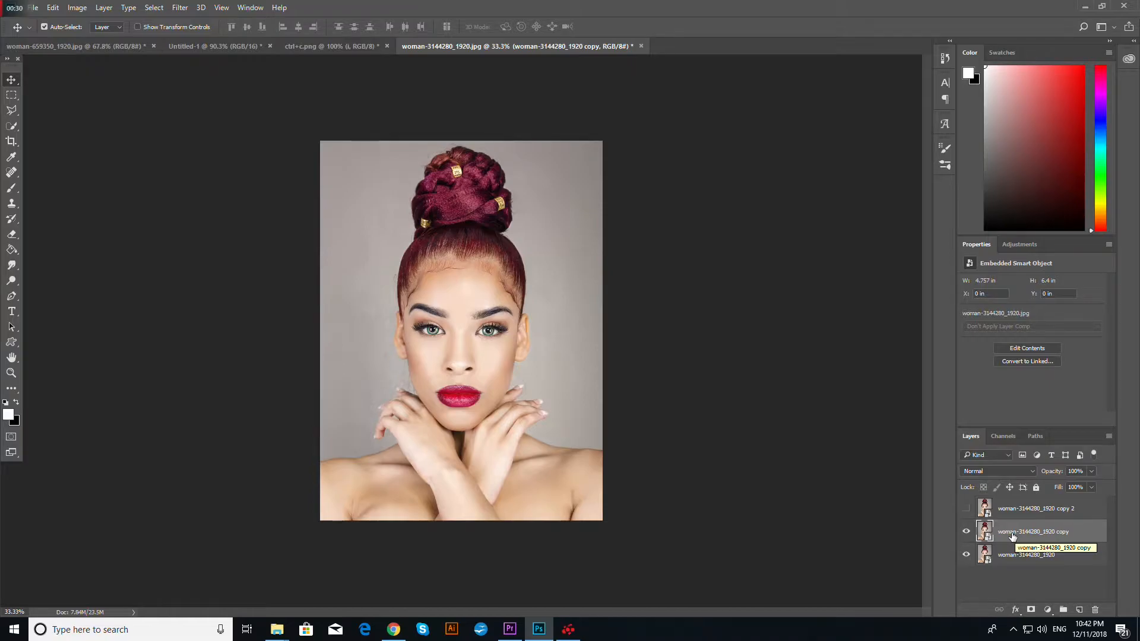
left_click(180, 7)
left_click(209, 55)
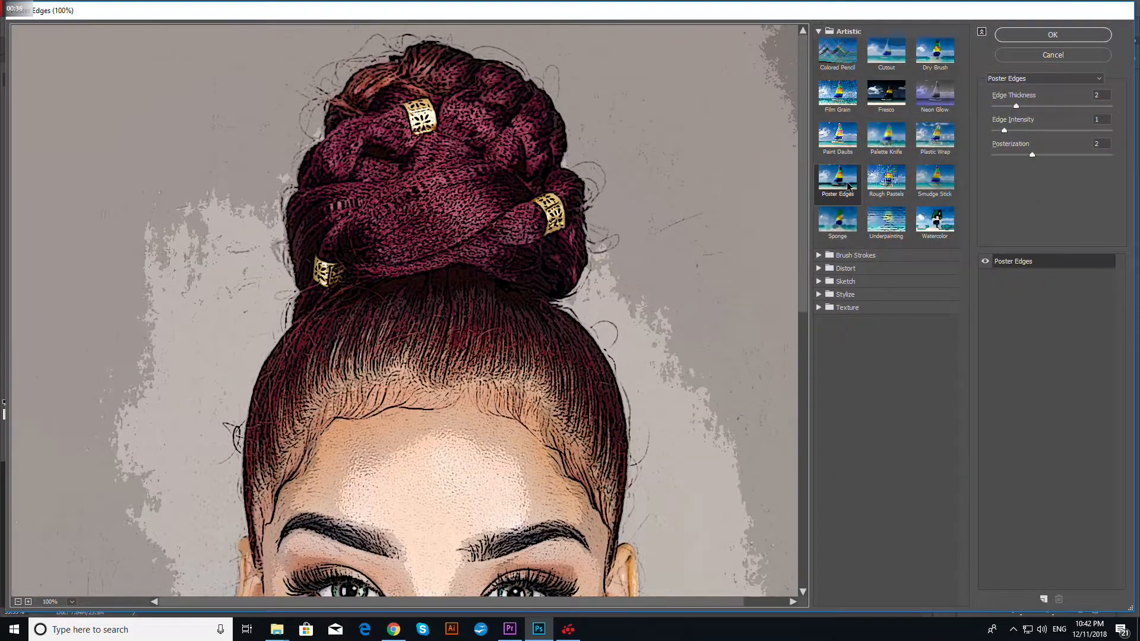
left_click(881, 187)
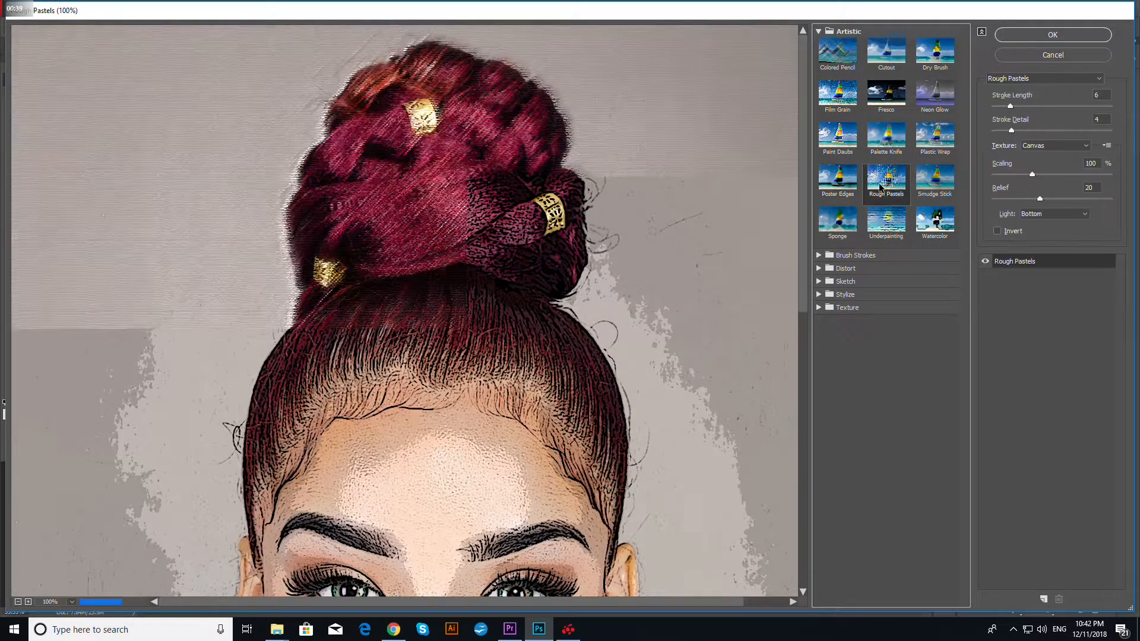
left_click(839, 191)
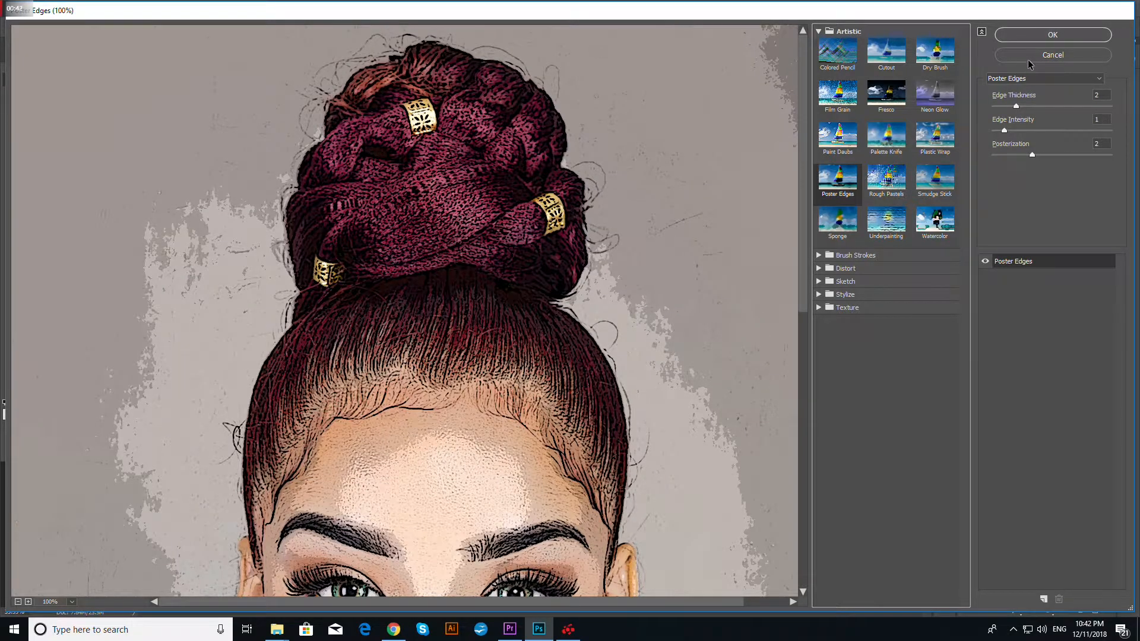
left_click(1049, 34)
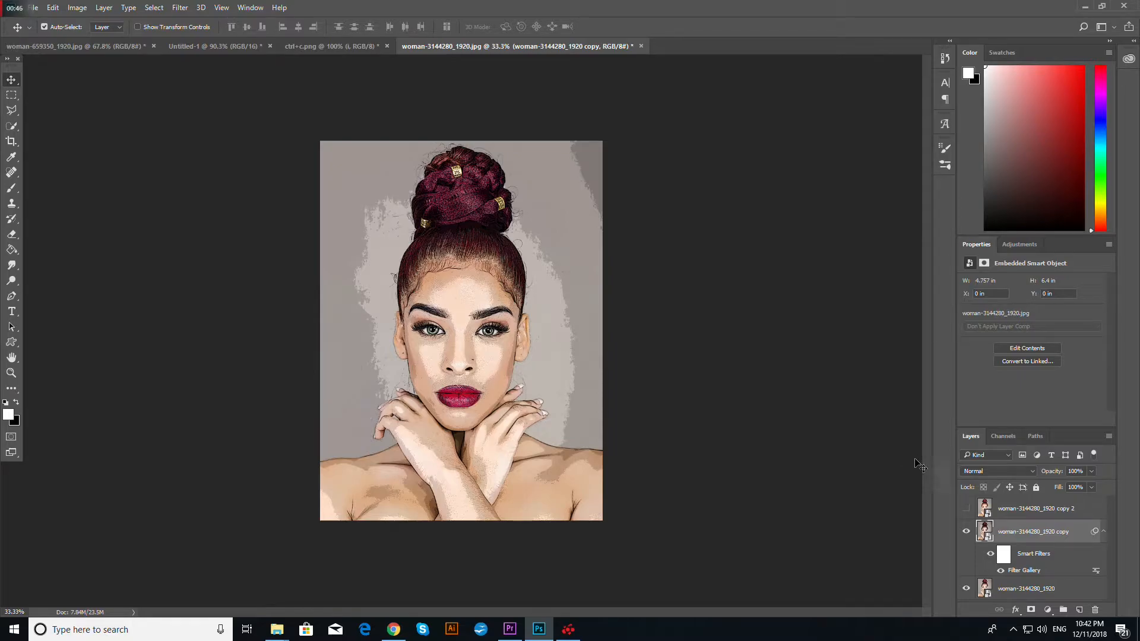
Step: Add a white inside Stroke about 59 px wide to the woman-3144280_1920 copy layer
double_click(1082, 535)
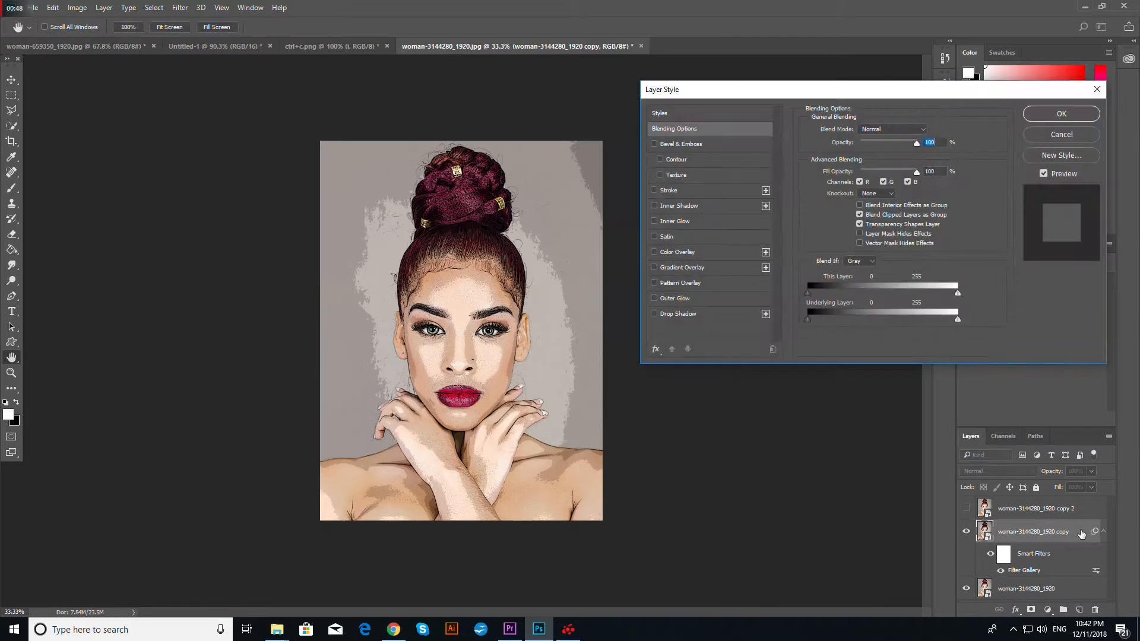
left_click(1078, 134)
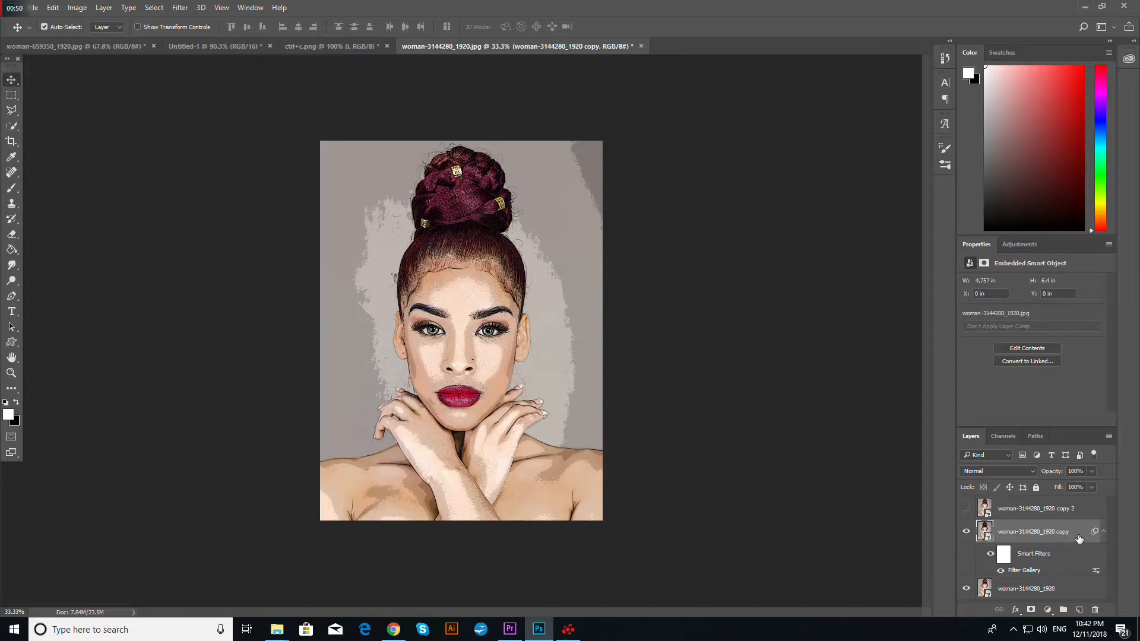
right_click(1079, 537)
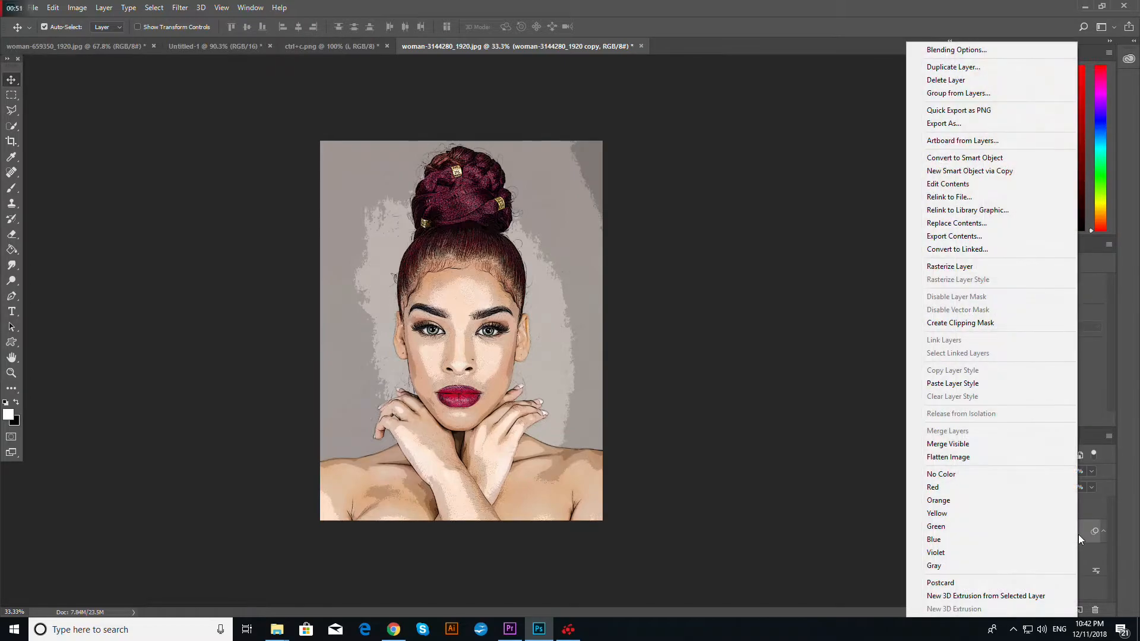
left_click(949, 51)
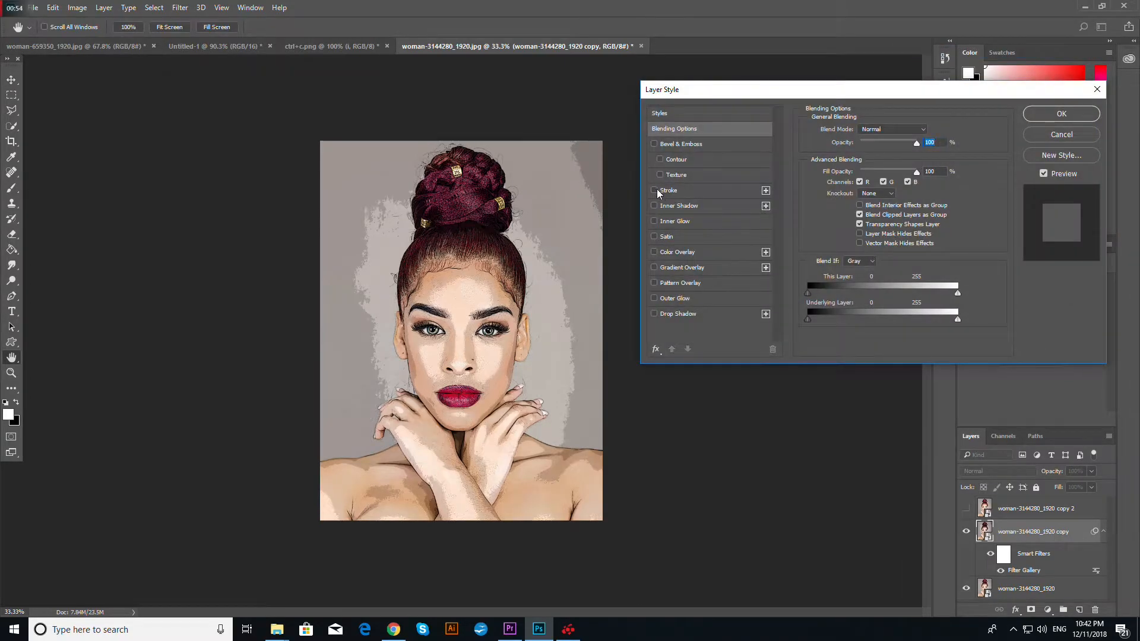
left_click(655, 190)
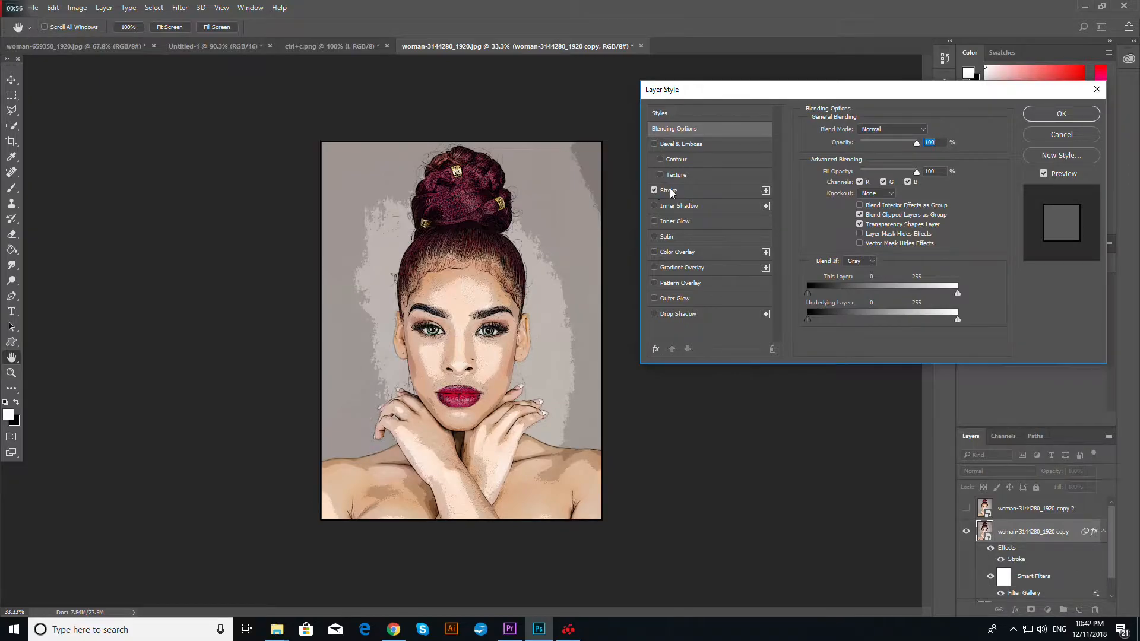
left_click(668, 190)
left_click(835, 217)
left_click(766, 177)
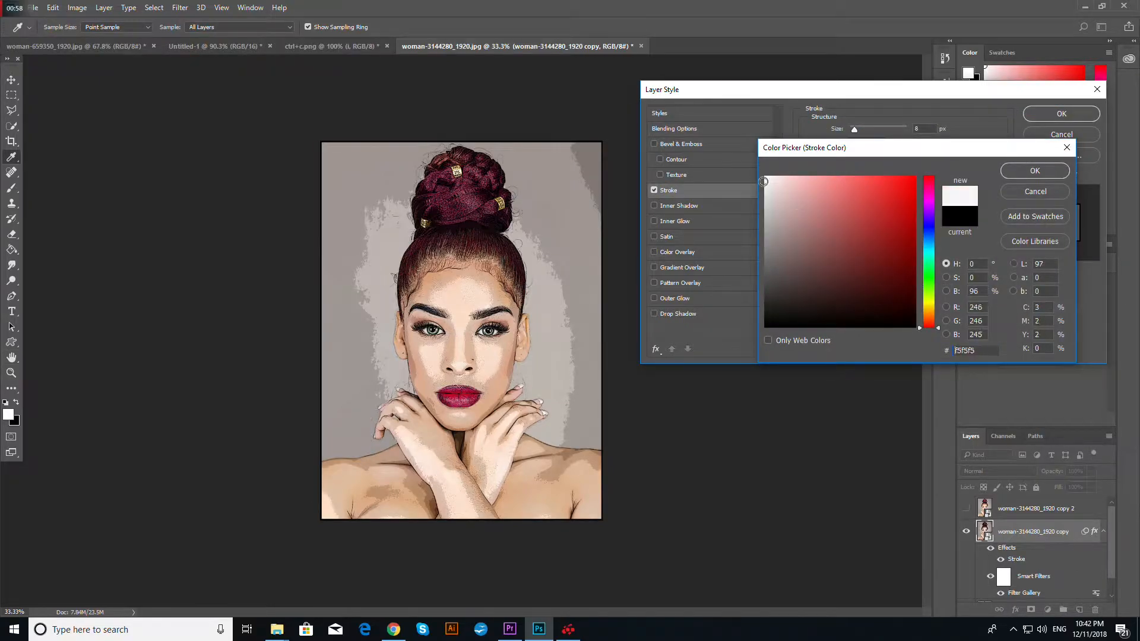
left_click(1011, 171)
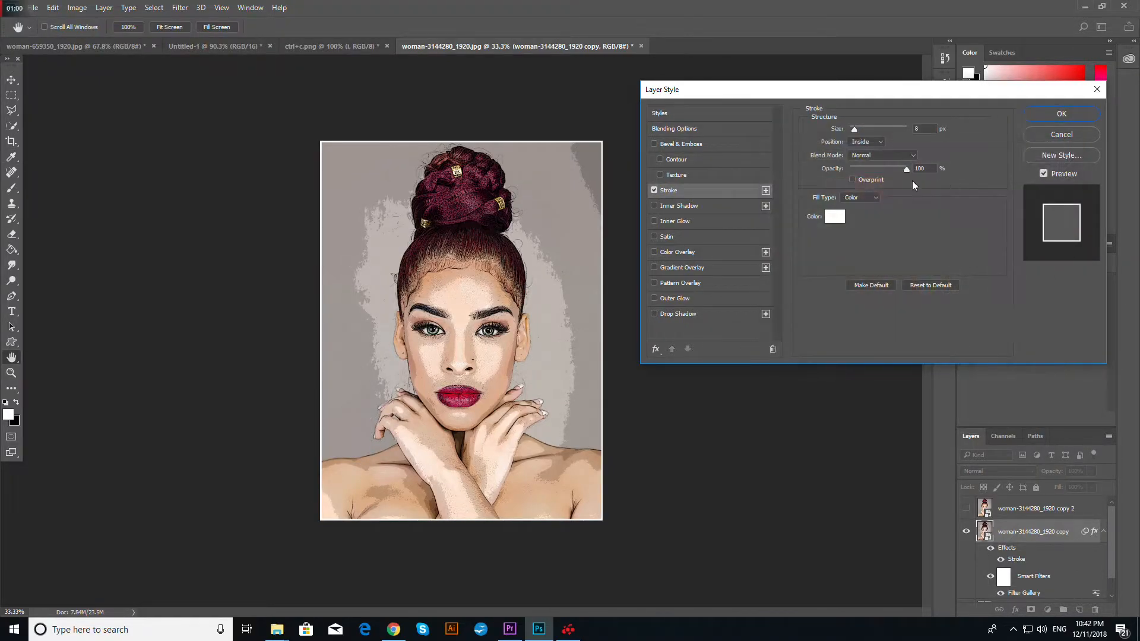
left_click_drag(854, 128, 868, 128)
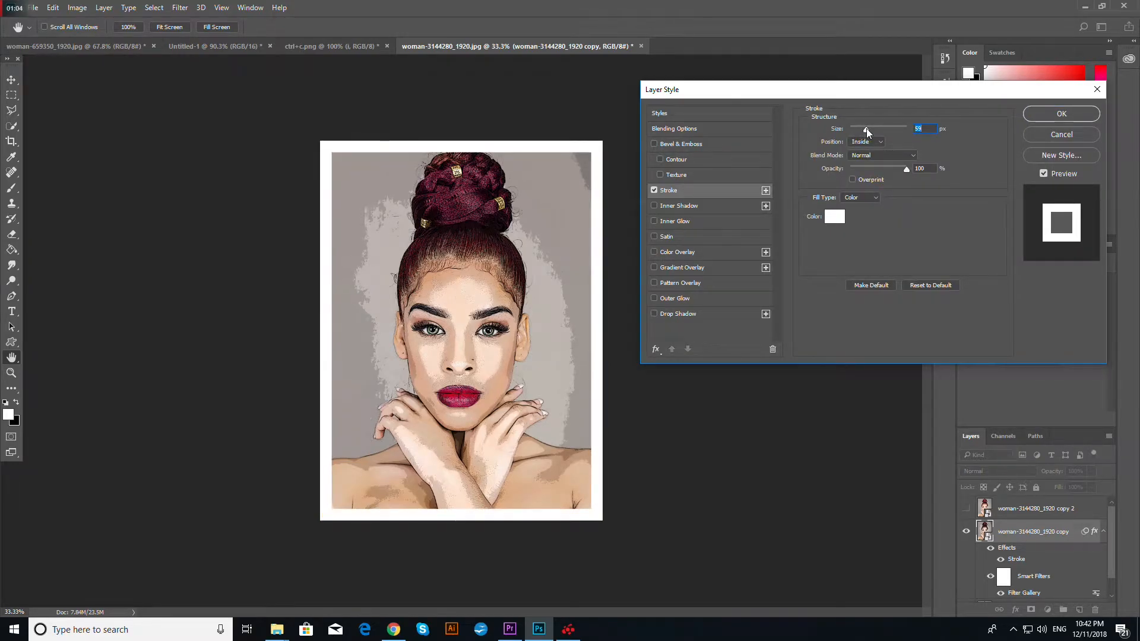
Step: Add a black Inner Glow with a size of about 62 px to the same layer and apply the layer style
left_click(679, 220)
left_click(836, 171)
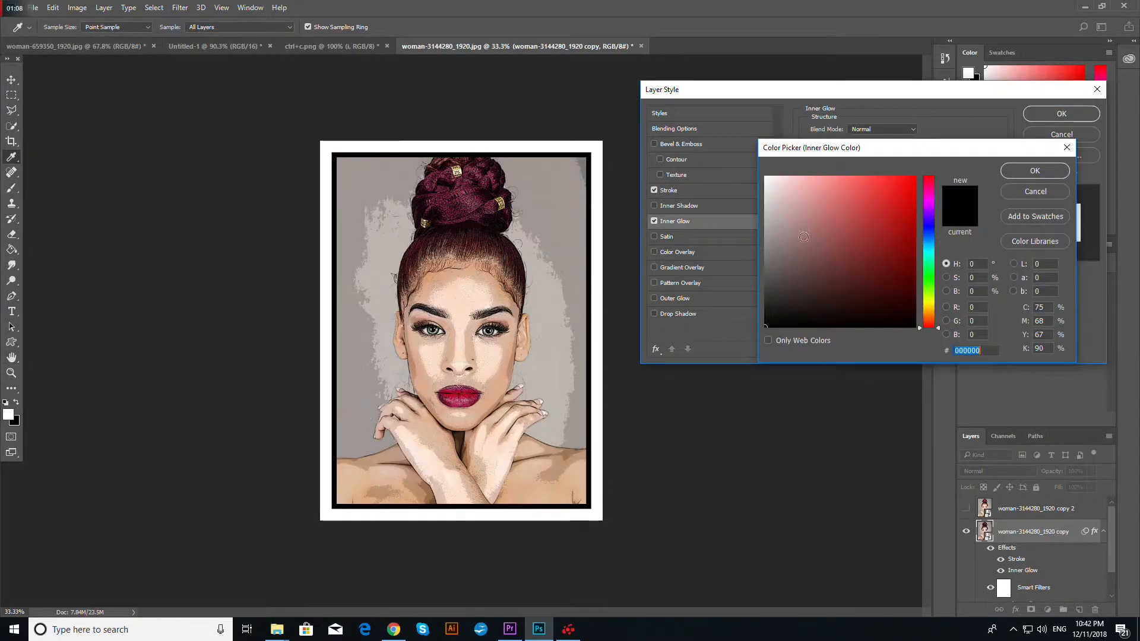
left_click(1027, 172)
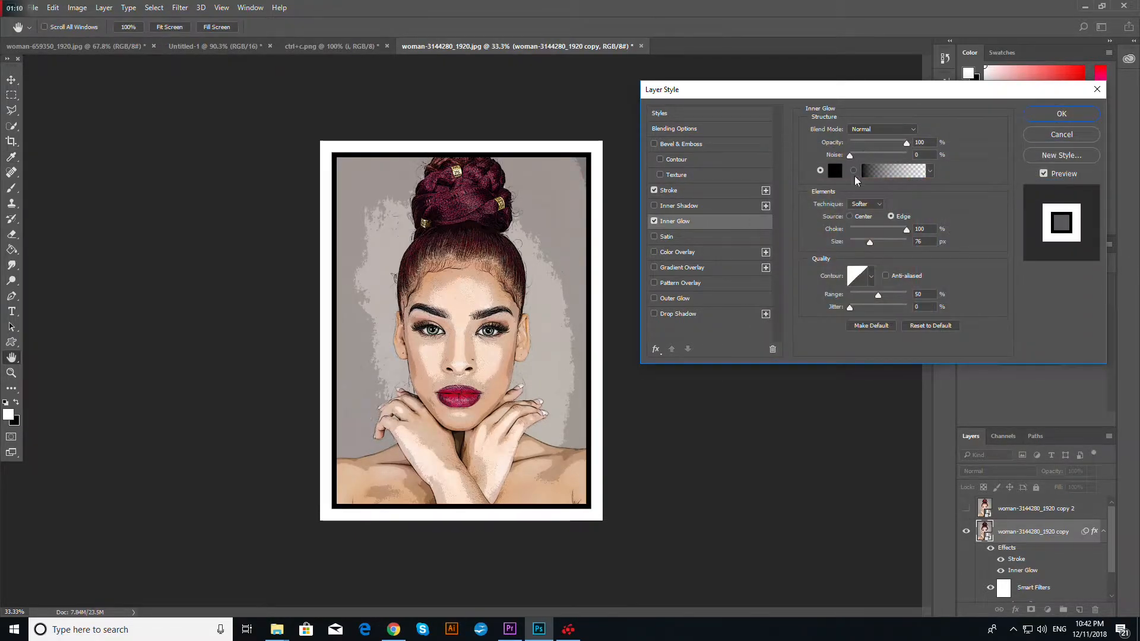
left_click(871, 242)
left_click_drag(871, 242, 867, 244)
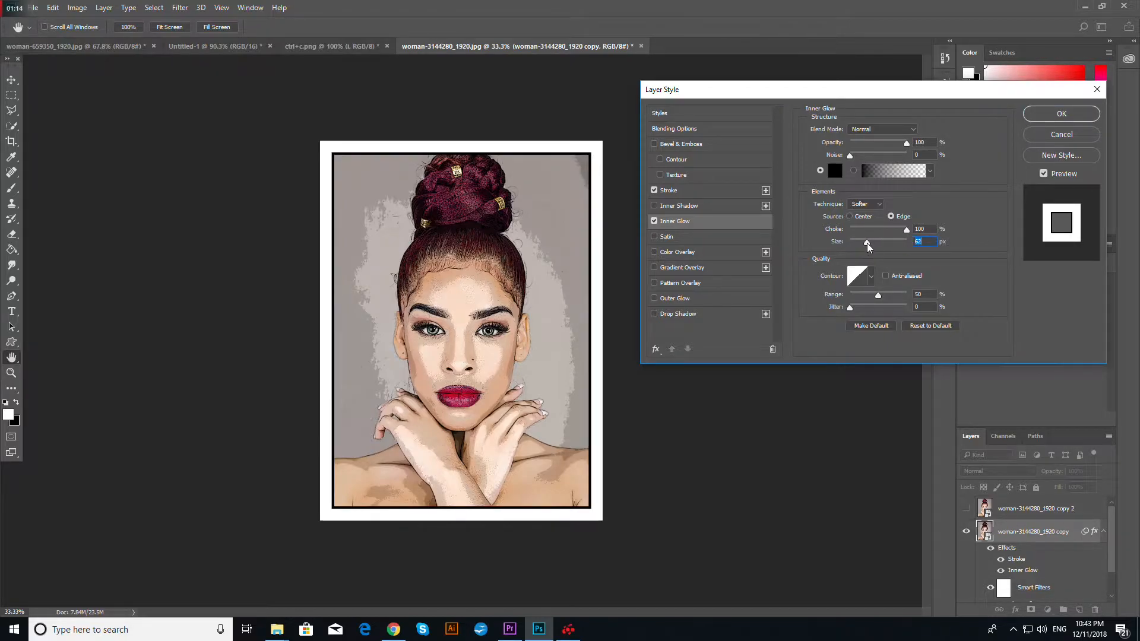
left_click(1033, 113)
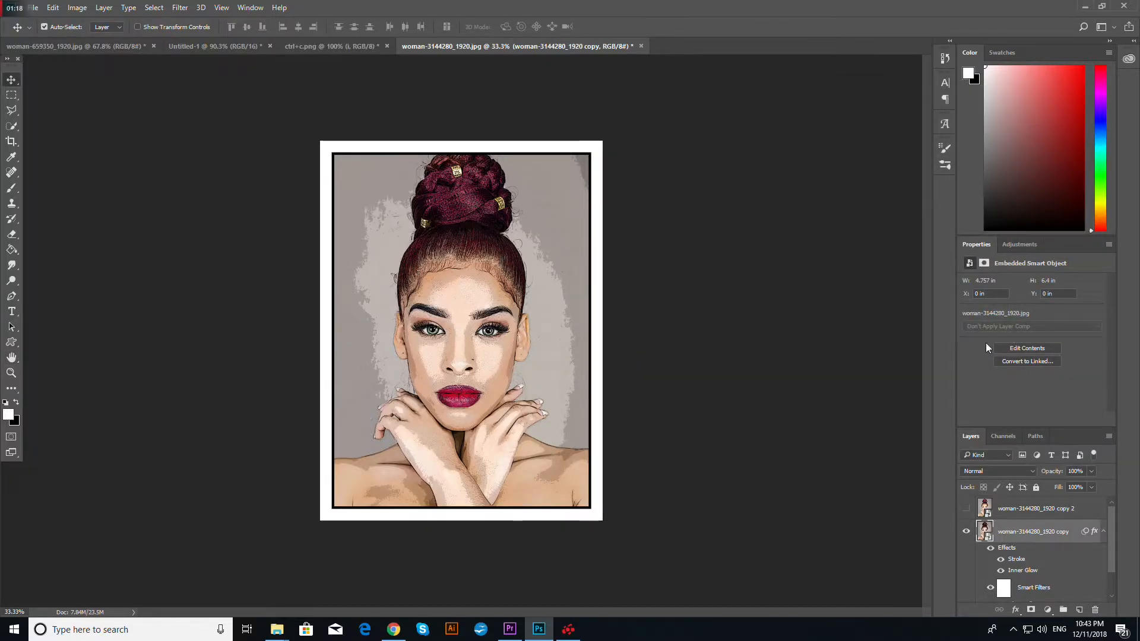
Step: Show the woman-3144280_1920 copy 2 layer, apply the Color Halftone filter to it and set its blend mode to Soft Light
left_click(967, 509)
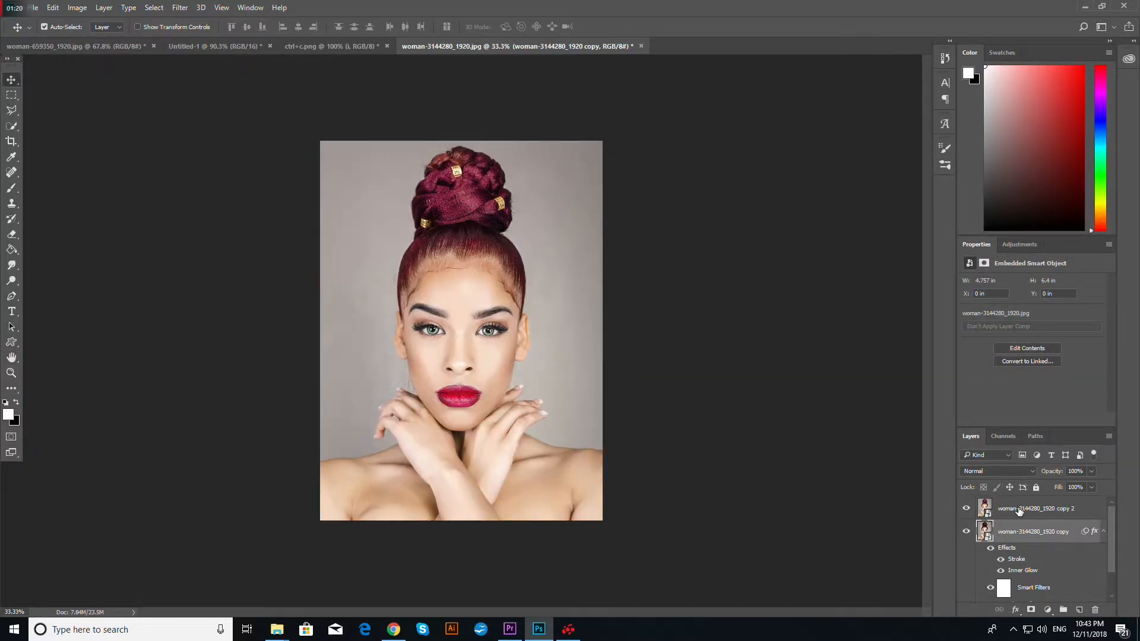
left_click(1019, 510)
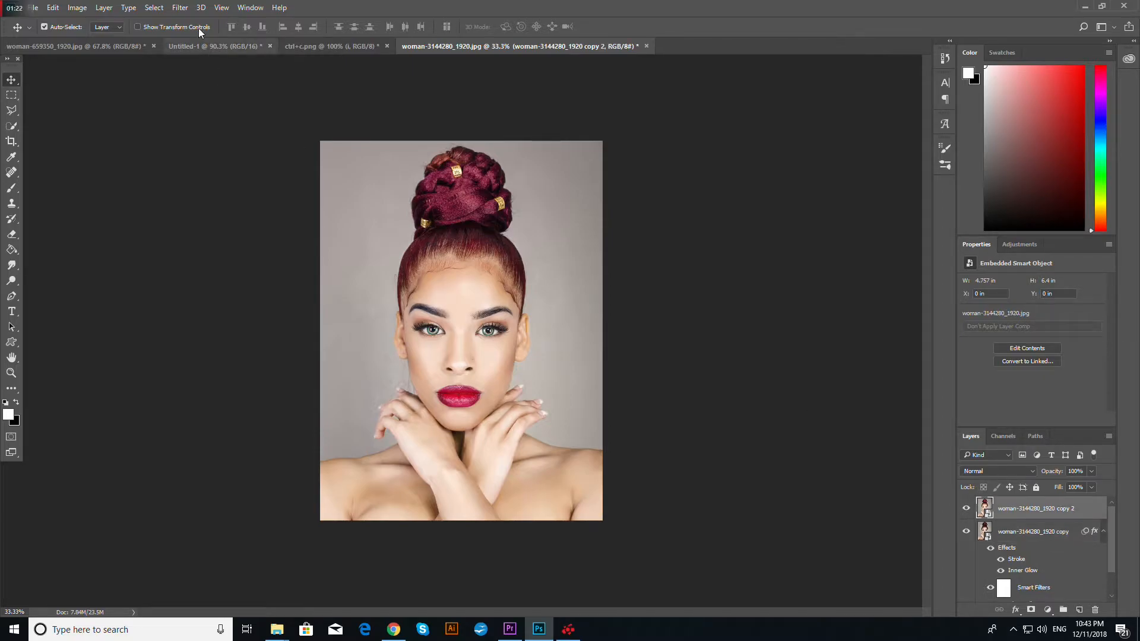
left_click(183, 8)
mouse_move(248, 189)
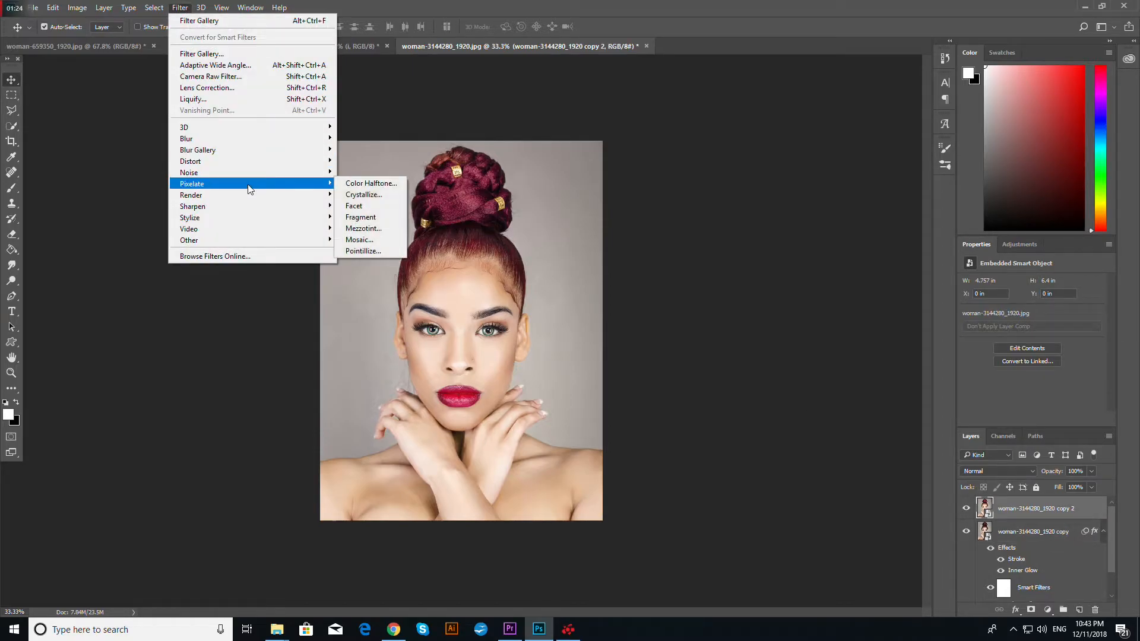
left_click(383, 185)
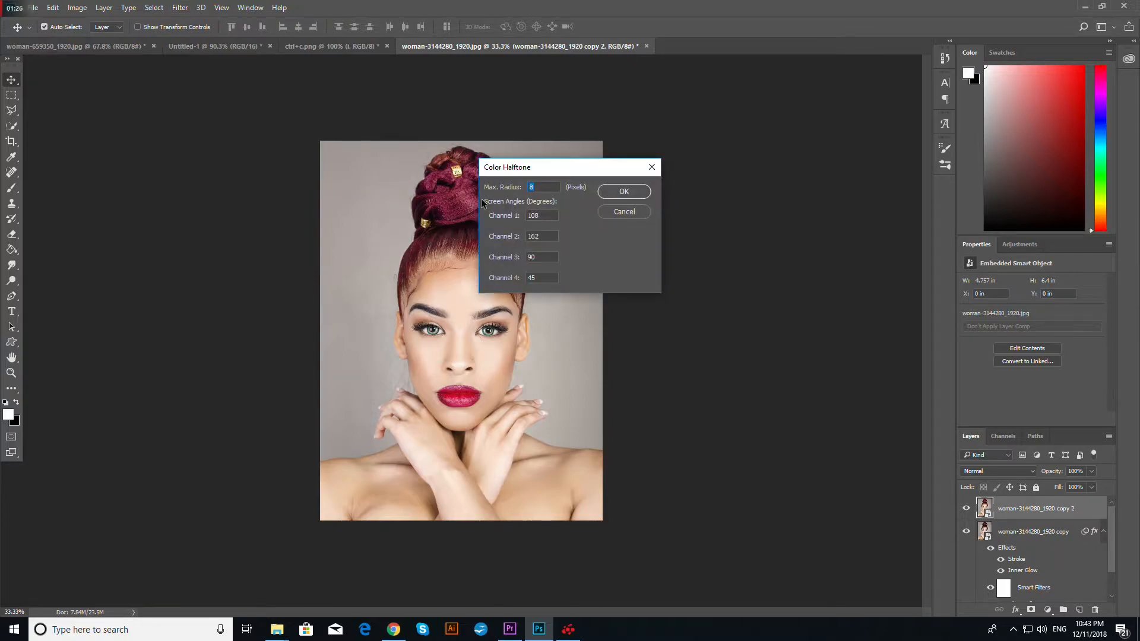
left_click_drag(498, 188, 492, 188)
left_click(619, 193)
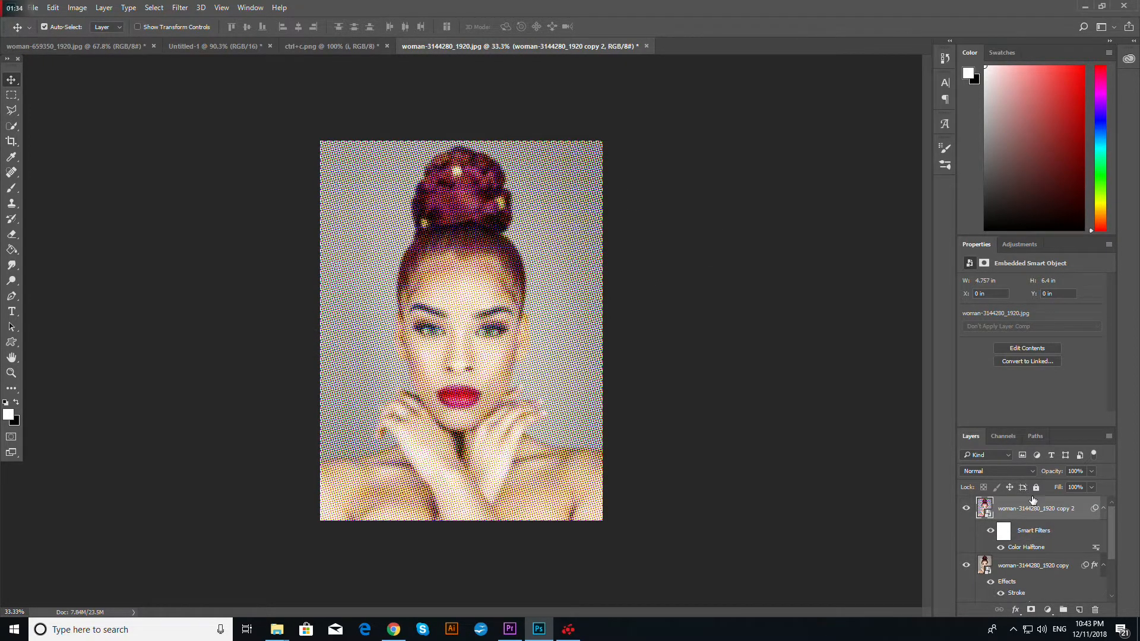
left_click(1030, 470)
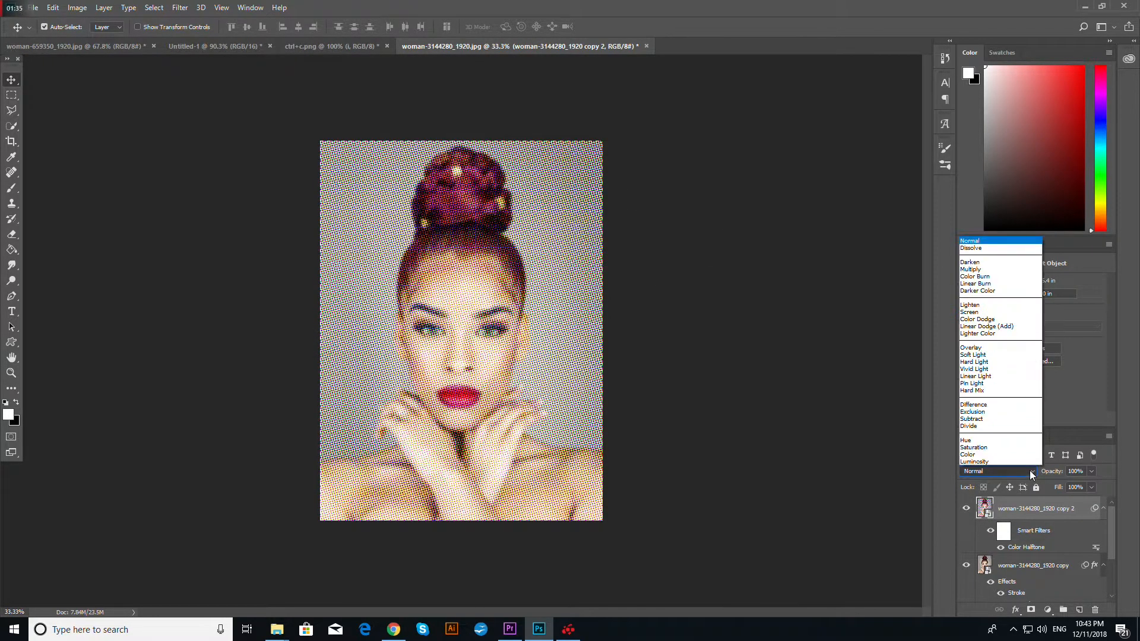
left_click(974, 354)
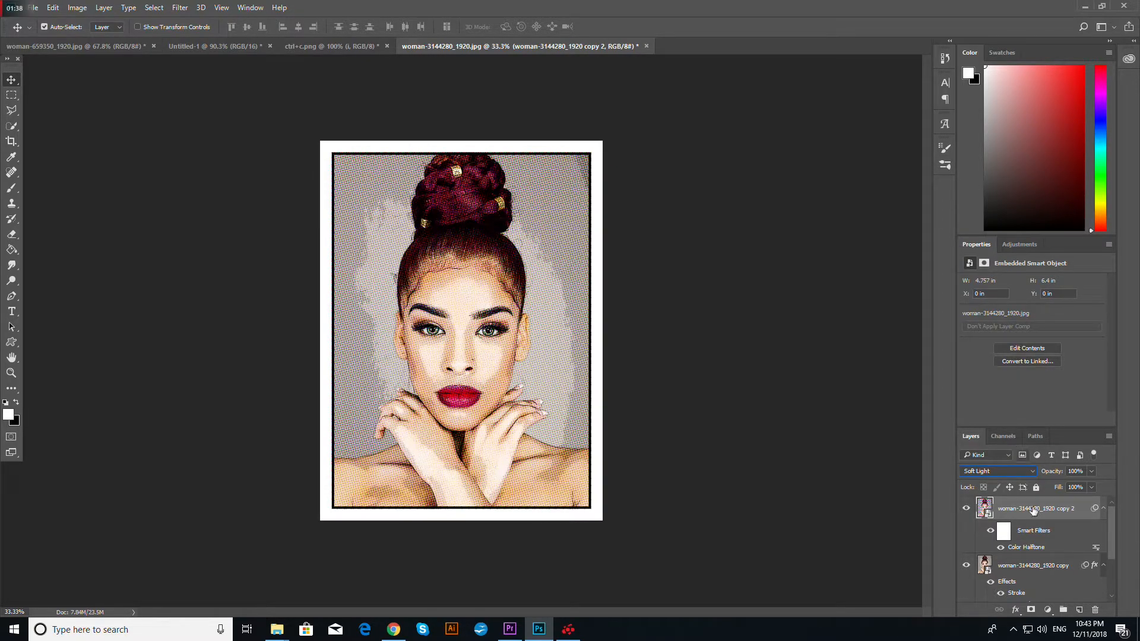
Step: Add a Vibrance adjustment layer above the woman-3144280_1920 copy layer with Vibrance +100 and a slightly raised Saturation
left_click(1029, 566)
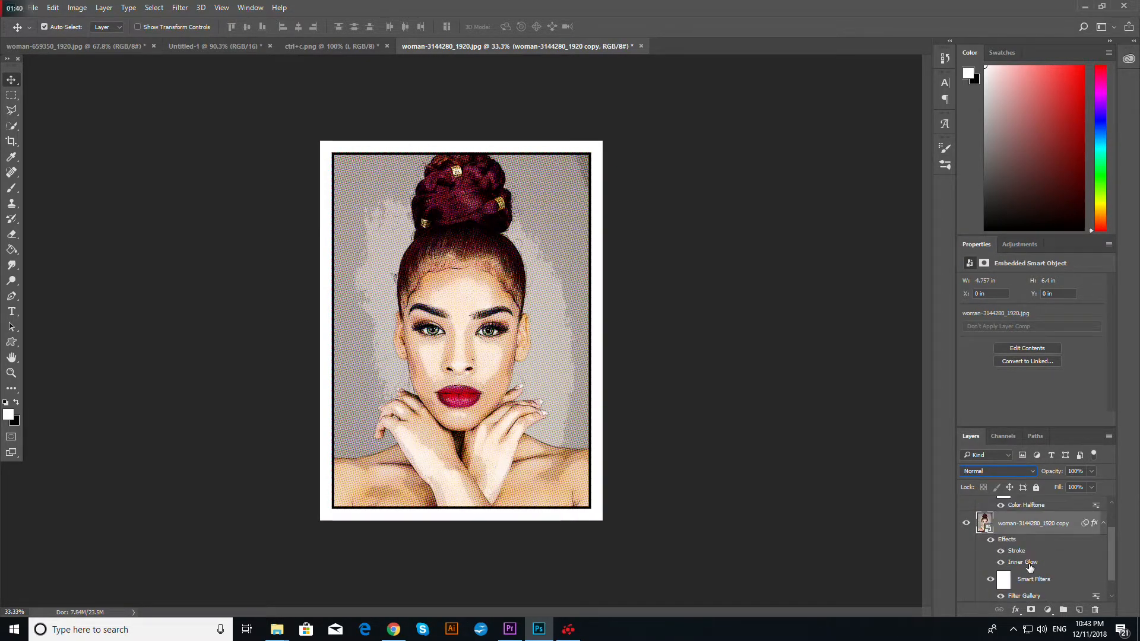
left_click(1048, 610)
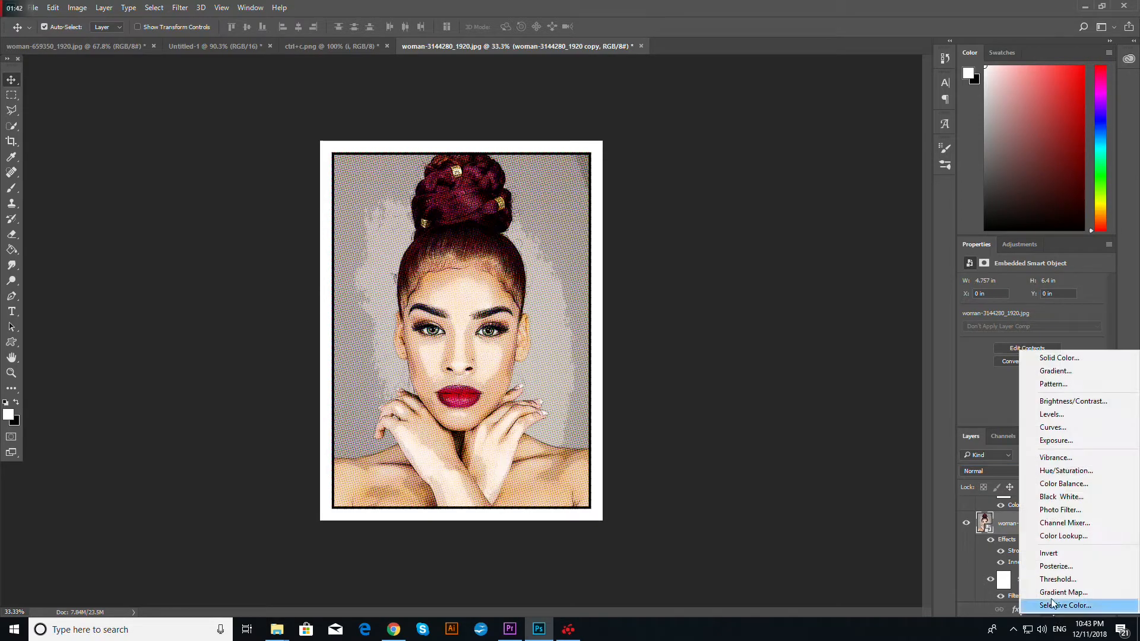
left_click(1056, 458)
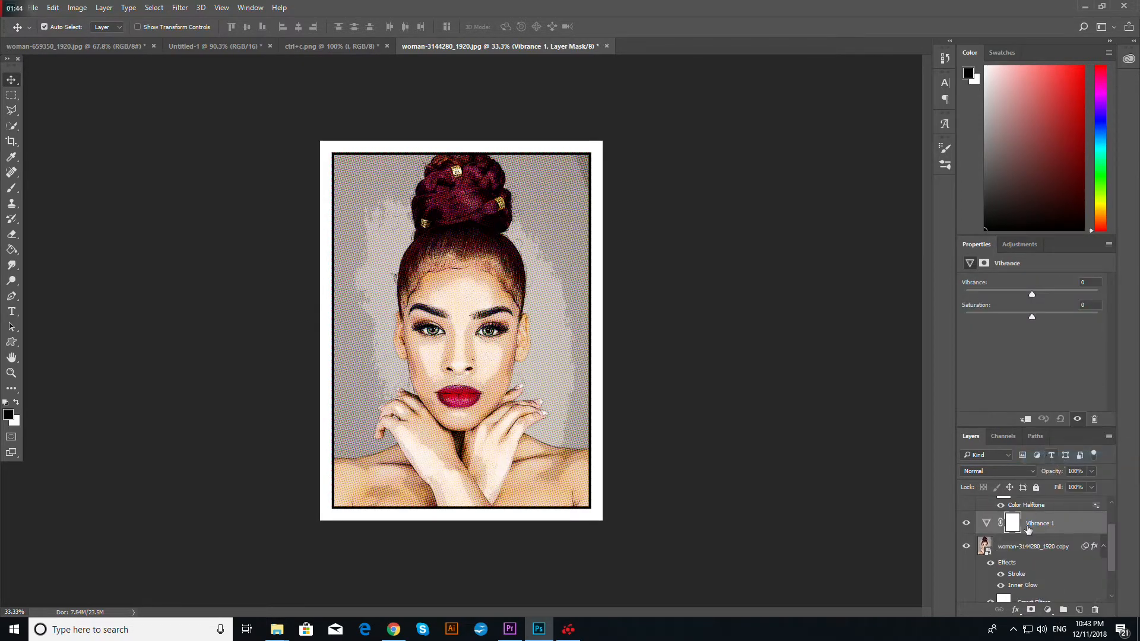
left_click_drag(1032, 290, 1099, 297)
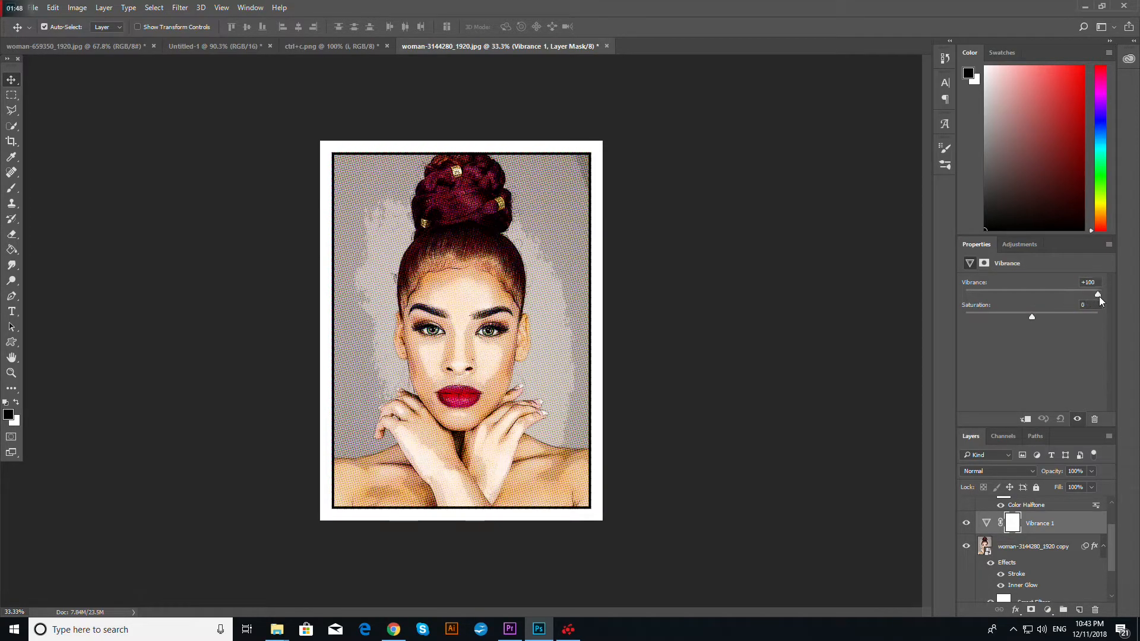
left_click_drag(1036, 317, 1051, 320)
Step: Draw a white speech-bubble custom shape about 671 by 474 px over the woman's mouth and hands, above the woman-3144280_1920 copy 2 layer
scroll(1046, 510, "up", 2)
left_click(1046, 510)
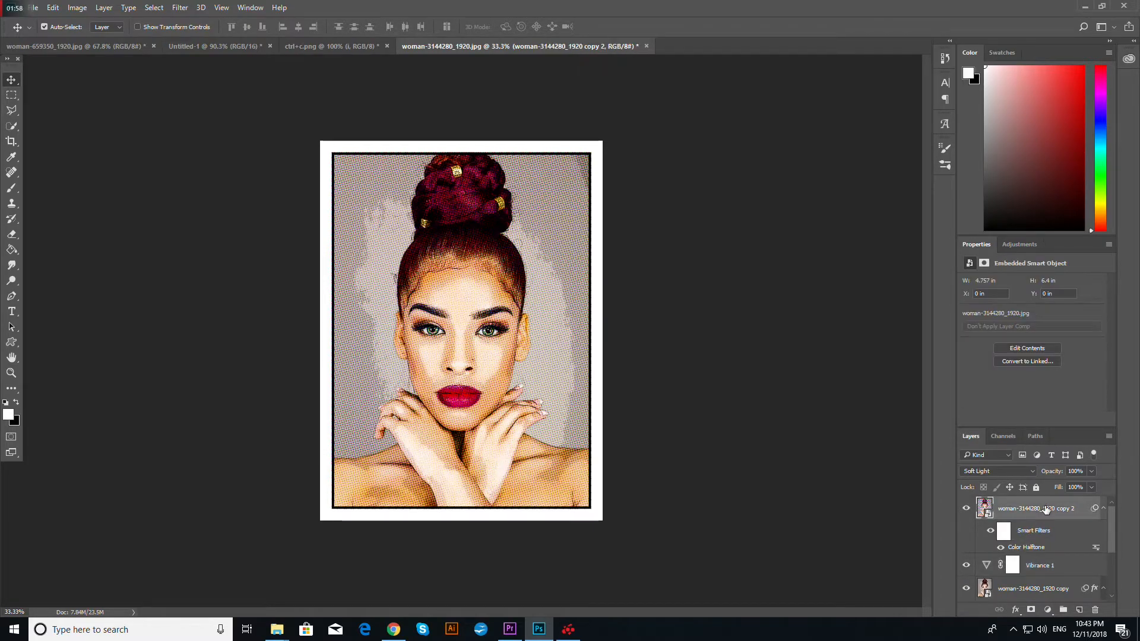
scroll(460, 336, "up", 5)
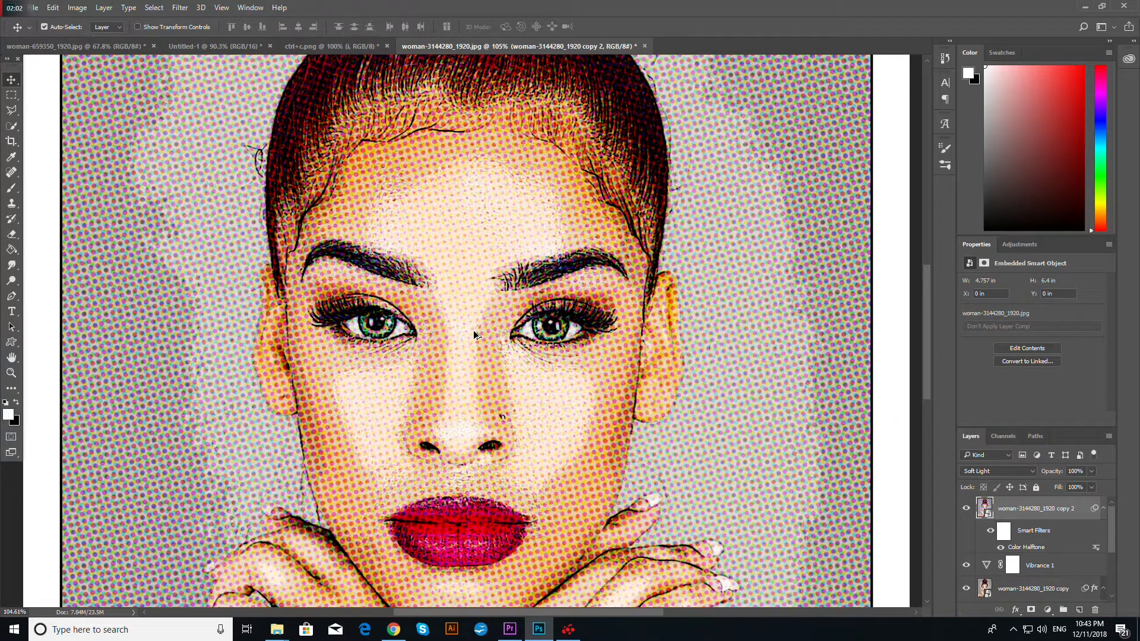
scroll(478, 337, "down", 5)
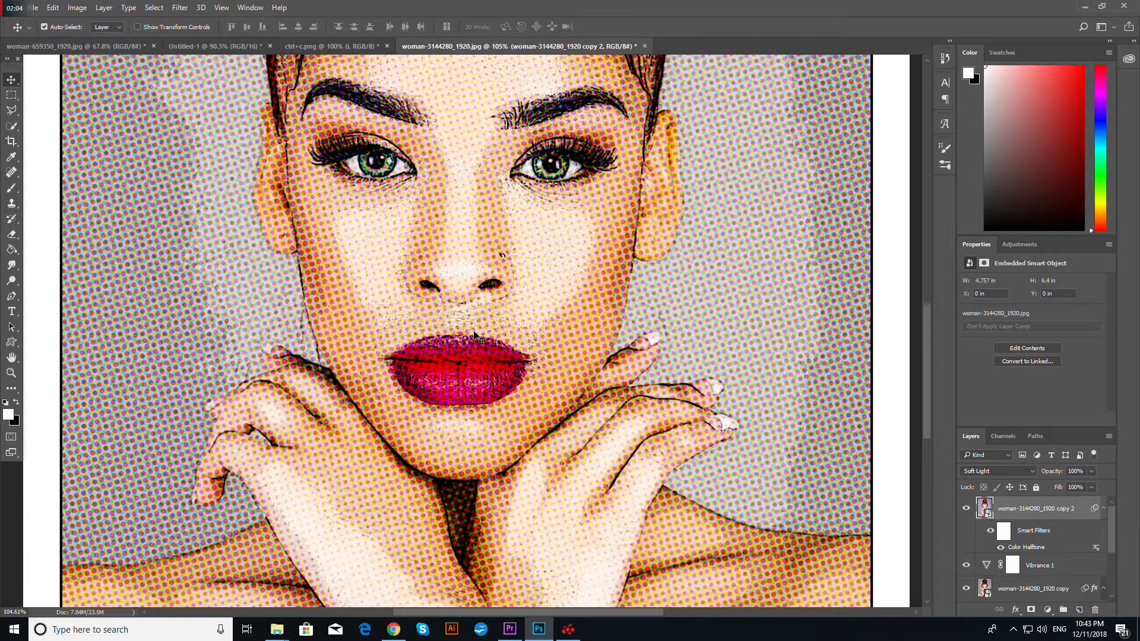
scroll(478, 337, "down", 4)
scroll(478, 332, "up", 3)
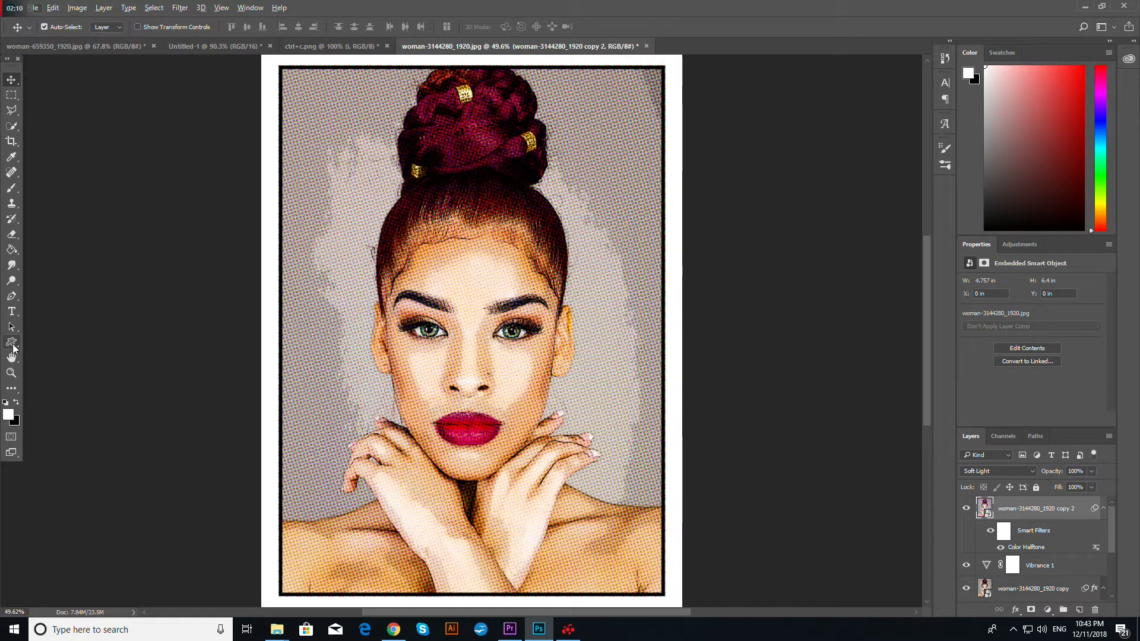
left_click(11, 342)
left_click(67, 398)
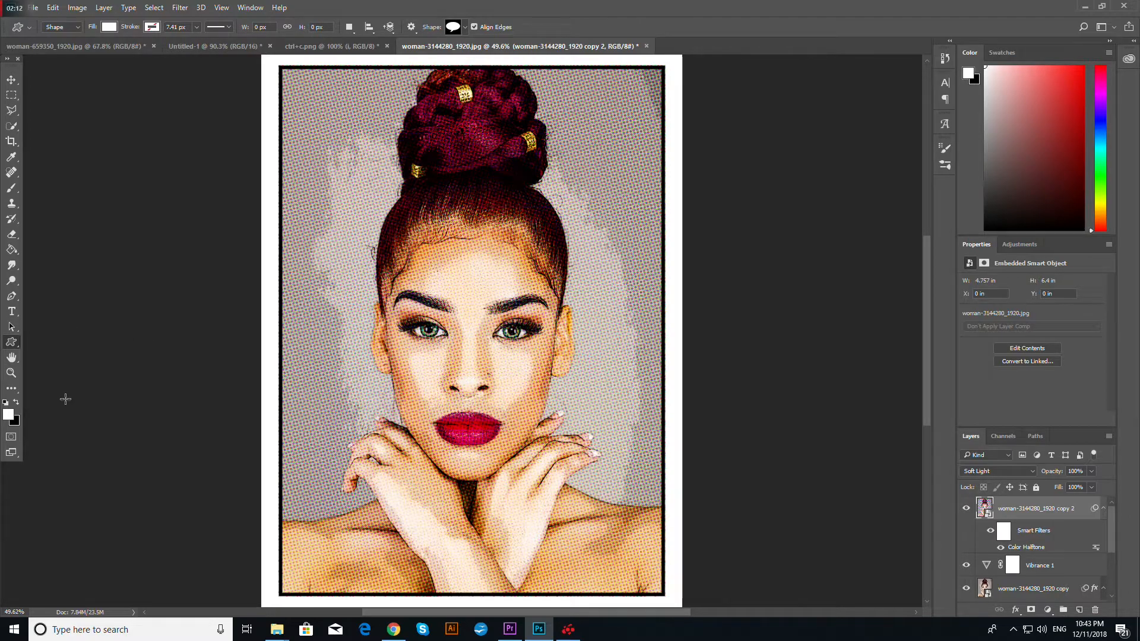
left_click(466, 27)
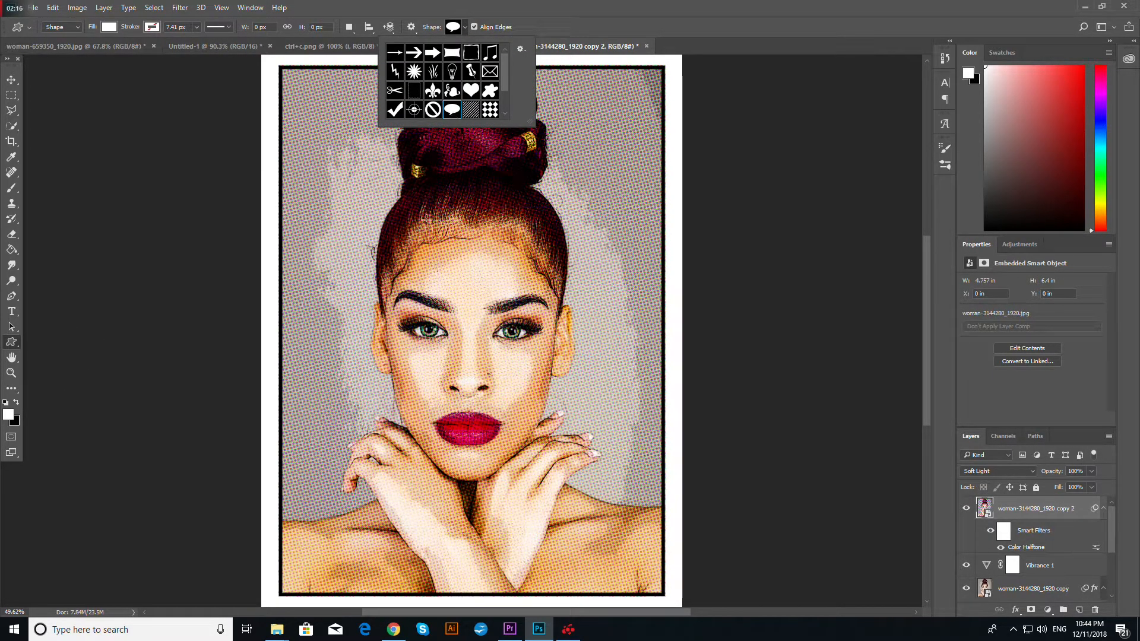
left_click_drag(328, 391, 528, 539)
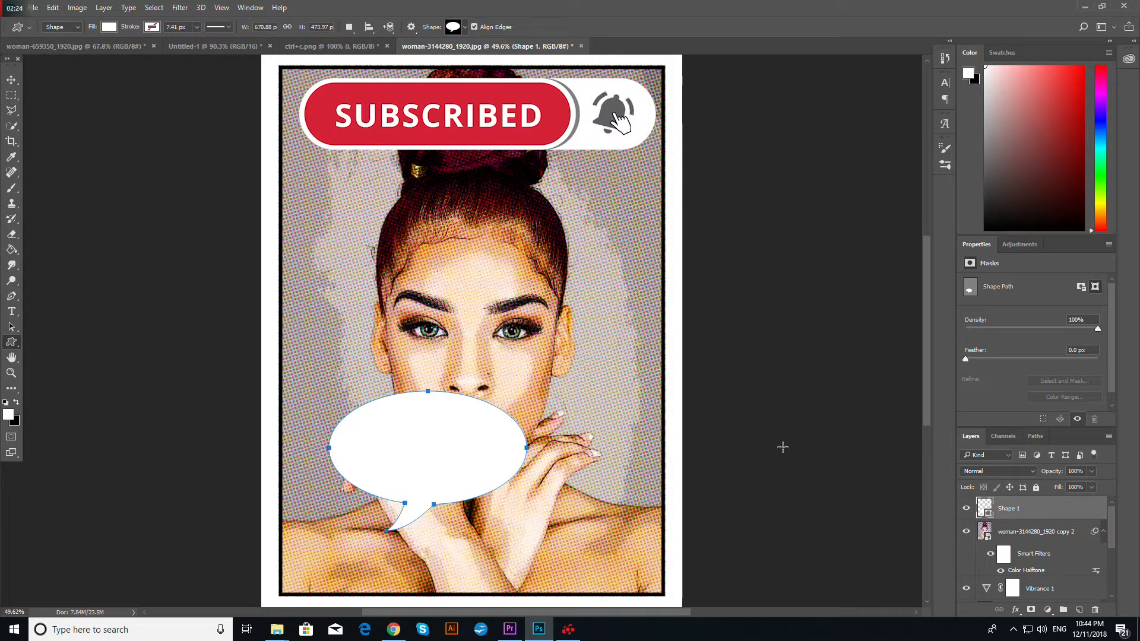
Step: Free-transform the speech bubble and flip it both vertically and horizontally
left_click(12, 79)
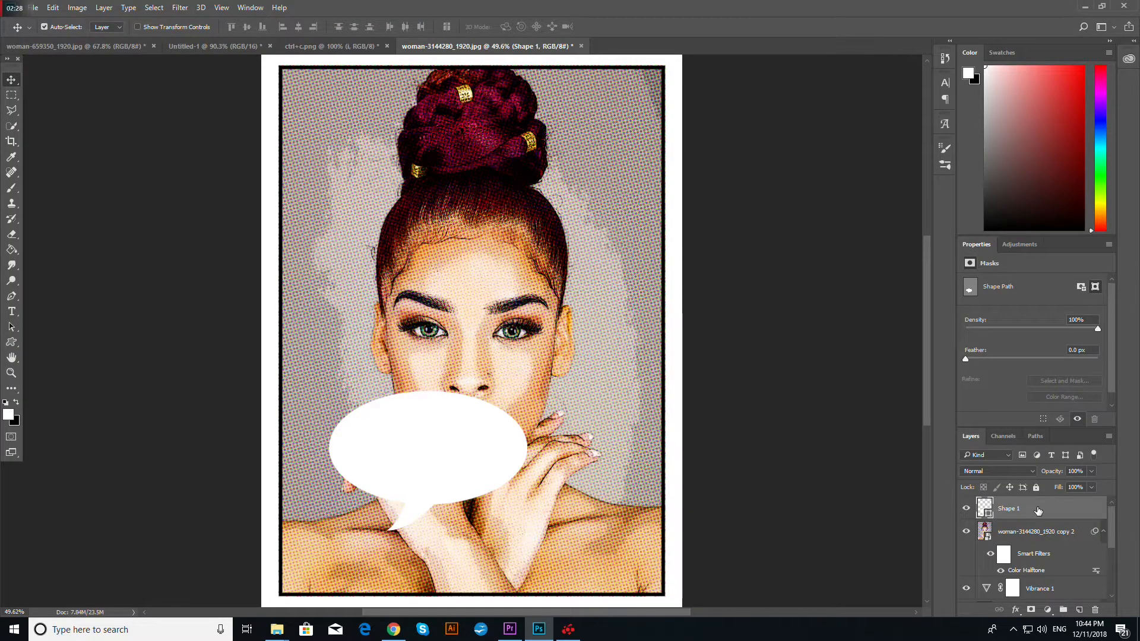
key("ctrl+t")
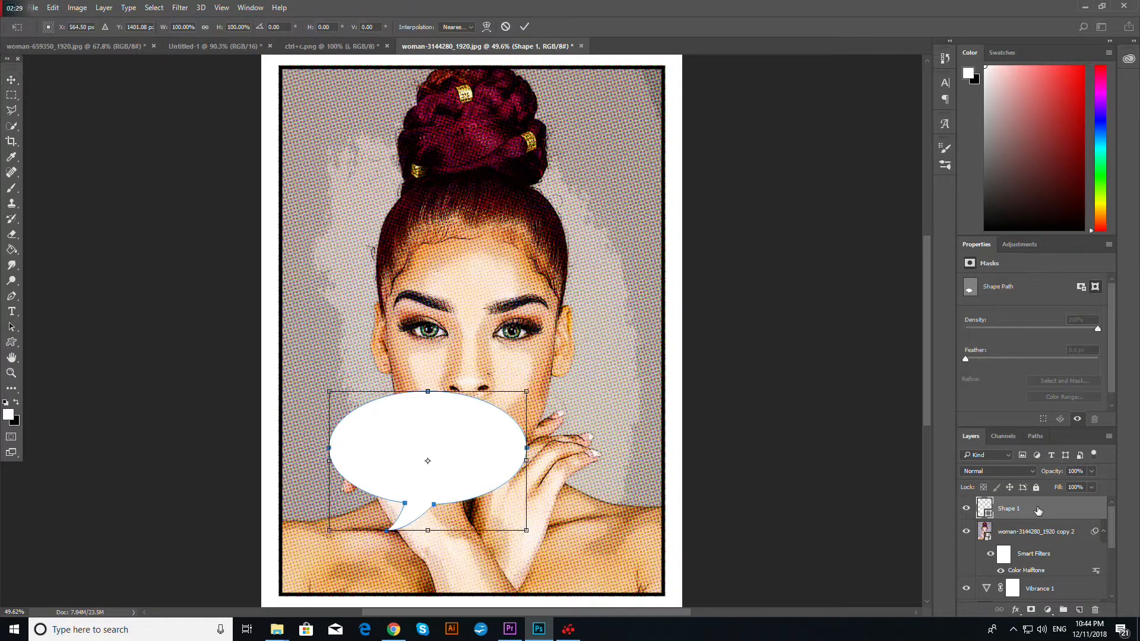
right_click(463, 449)
left_click(472, 436)
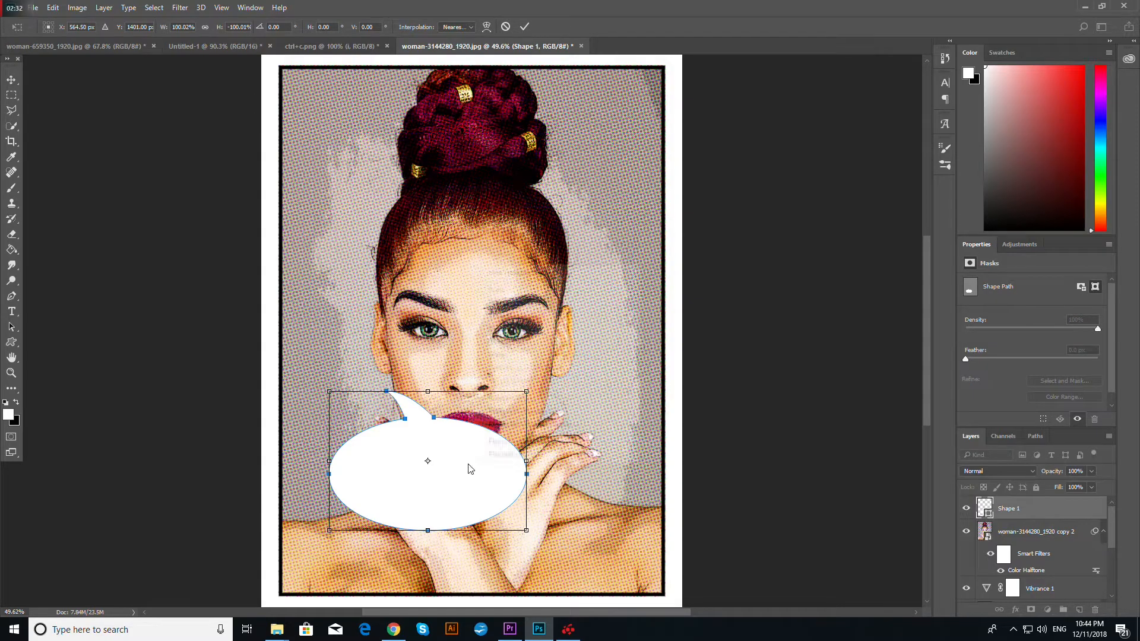
right_click(470, 469)
left_click(518, 445)
Step: Move the bubble to the picture's lower left, tilt it about 6° clockwise so its tail points at the lips, and apply the transformation
left_click_drag(490, 470, 467, 515)
left_click_drag(516, 429, 529, 455)
left_click_drag(475, 498, 472, 498)
left_click_drag(535, 469, 528, 453)
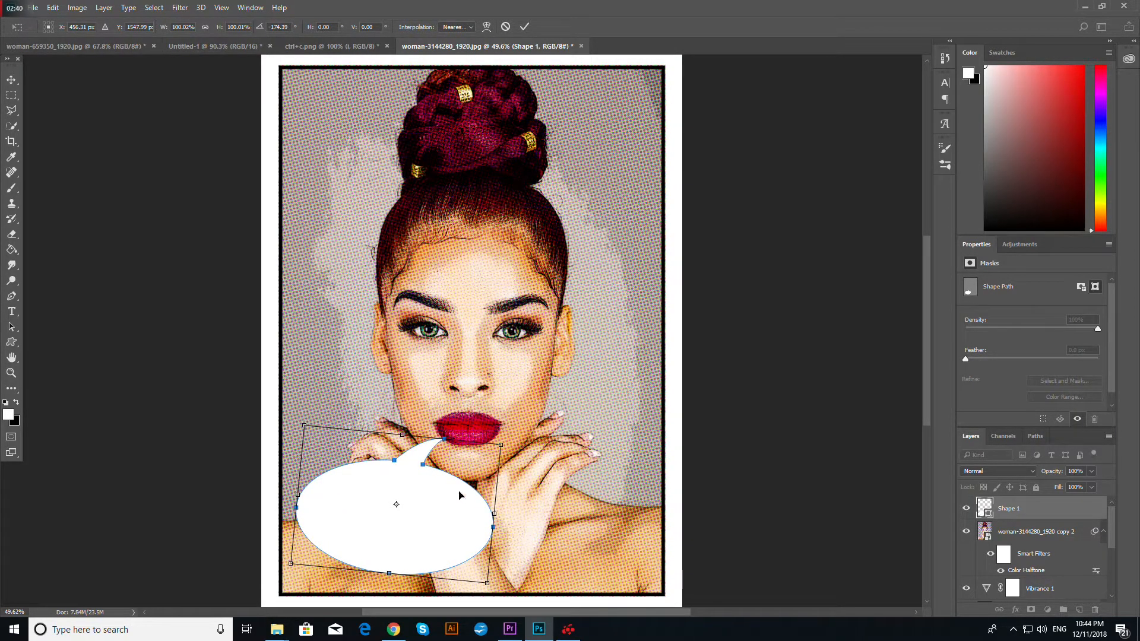
left_click_drag(460, 495, 456, 504)
left_click(12, 79)
left_click(509, 238)
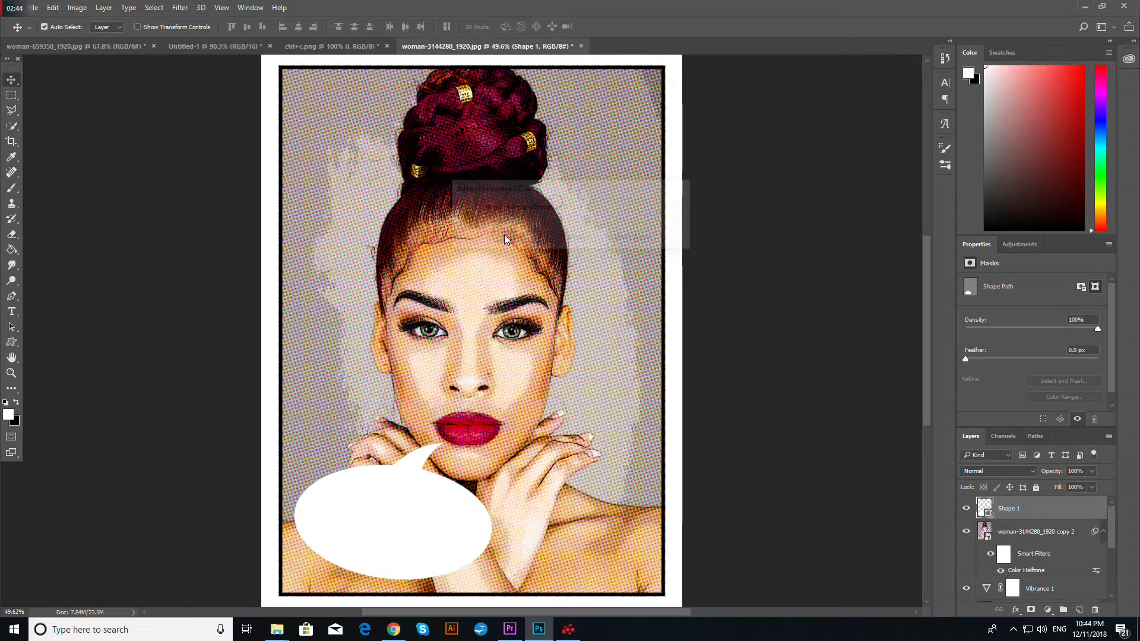
Step: Add a black (000000) inside Stroke of about 8 px to the speech bubble layer
double_click(1073, 511)
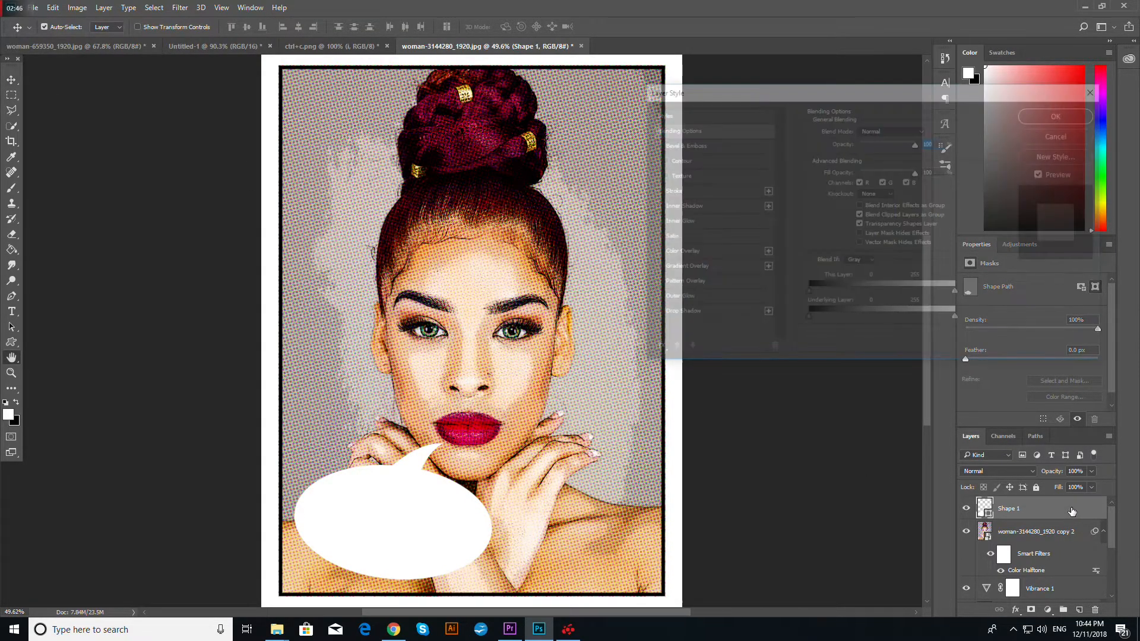
left_click(669, 189)
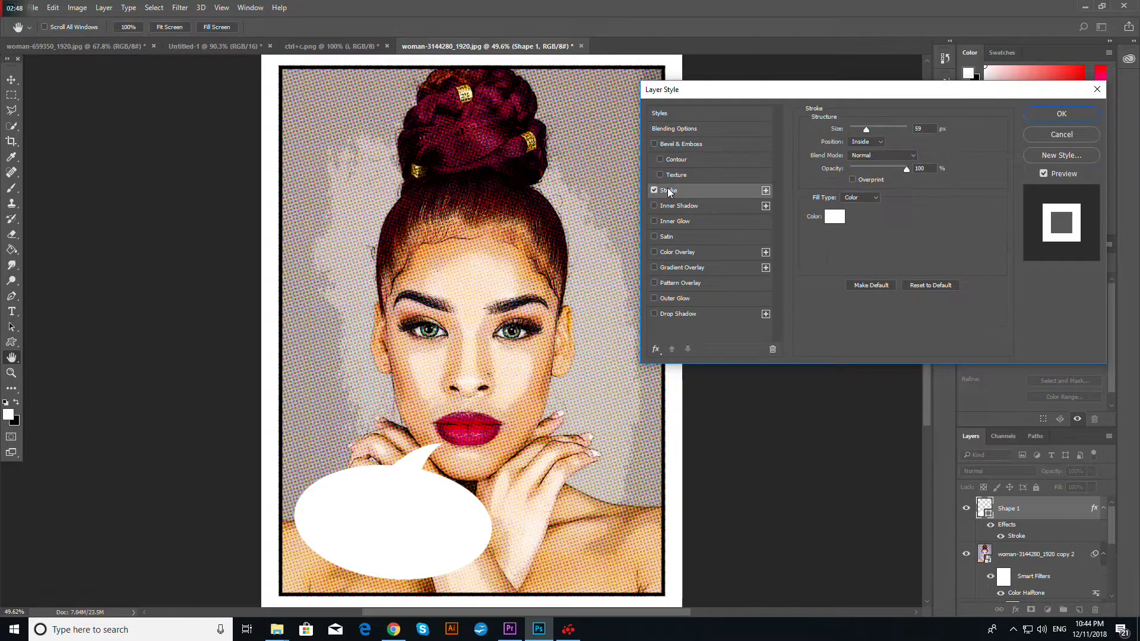
left_click(832, 218)
type("000000")
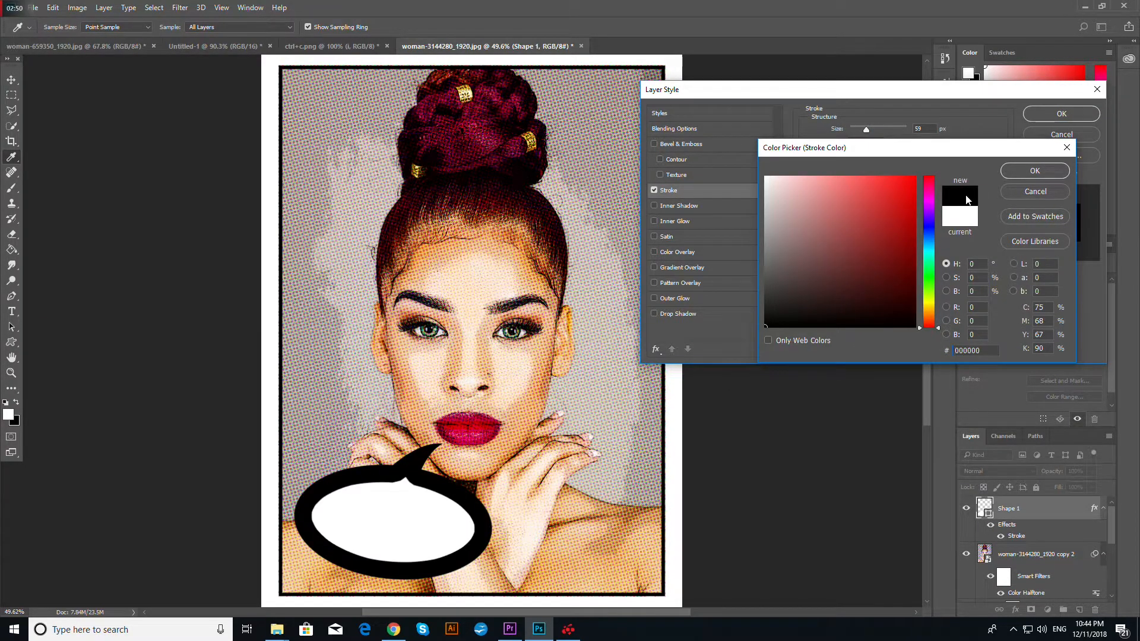
left_click(1017, 169)
left_click_drag(867, 128, 857, 133)
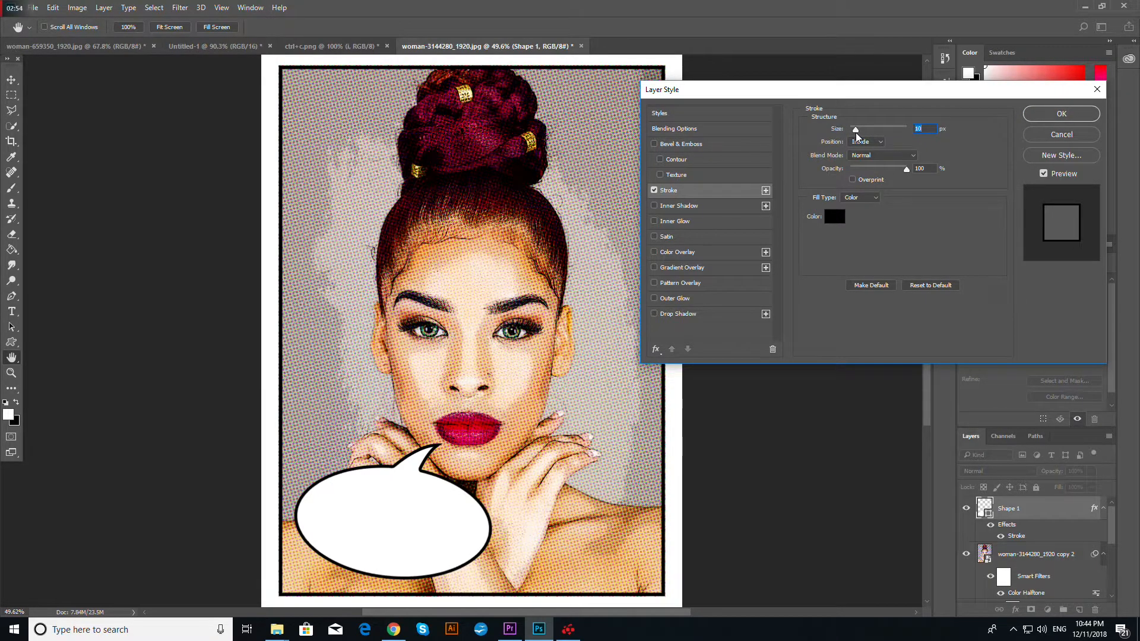
left_click_drag(856, 133, 854, 133)
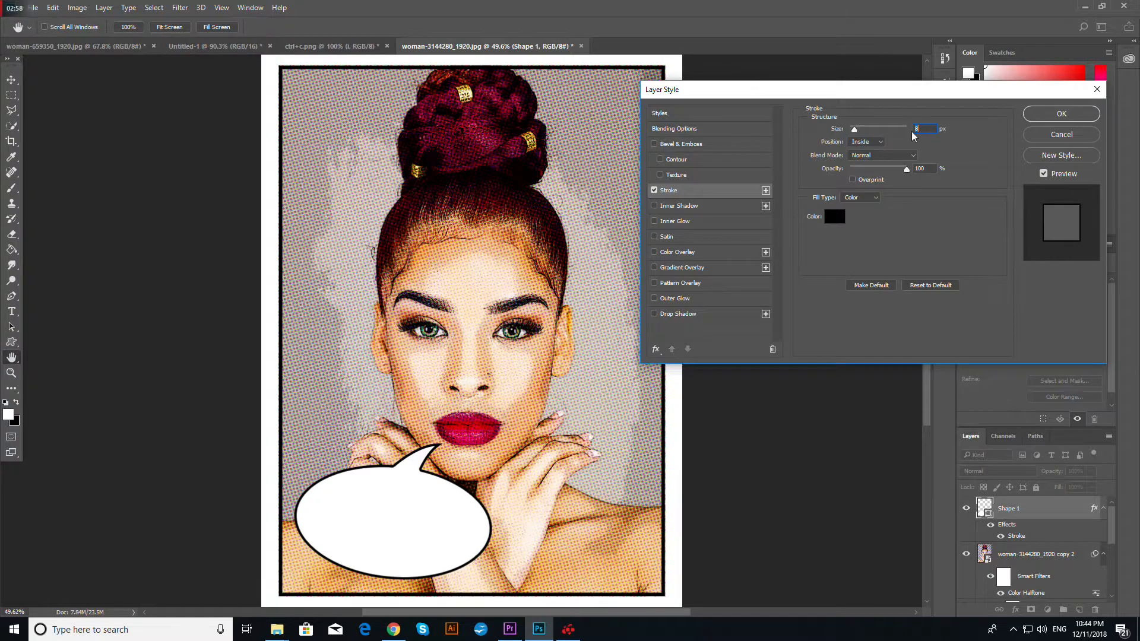
left_click(1045, 116)
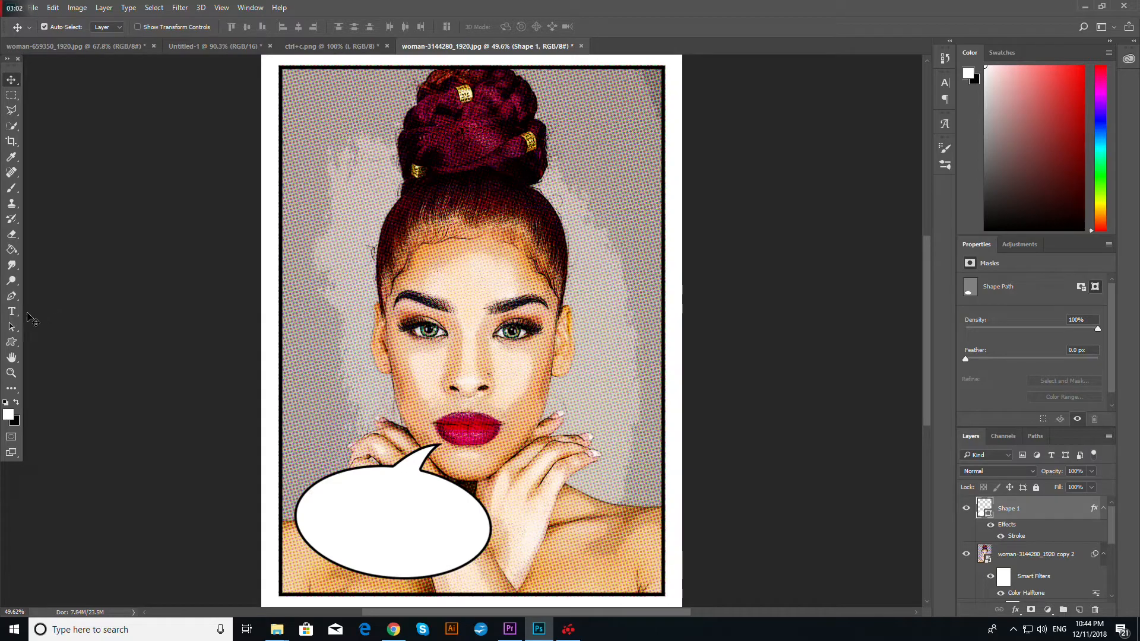
Step: Add a black text box reading FINISH across the face and set its font to MV Boli
left_click(11, 312)
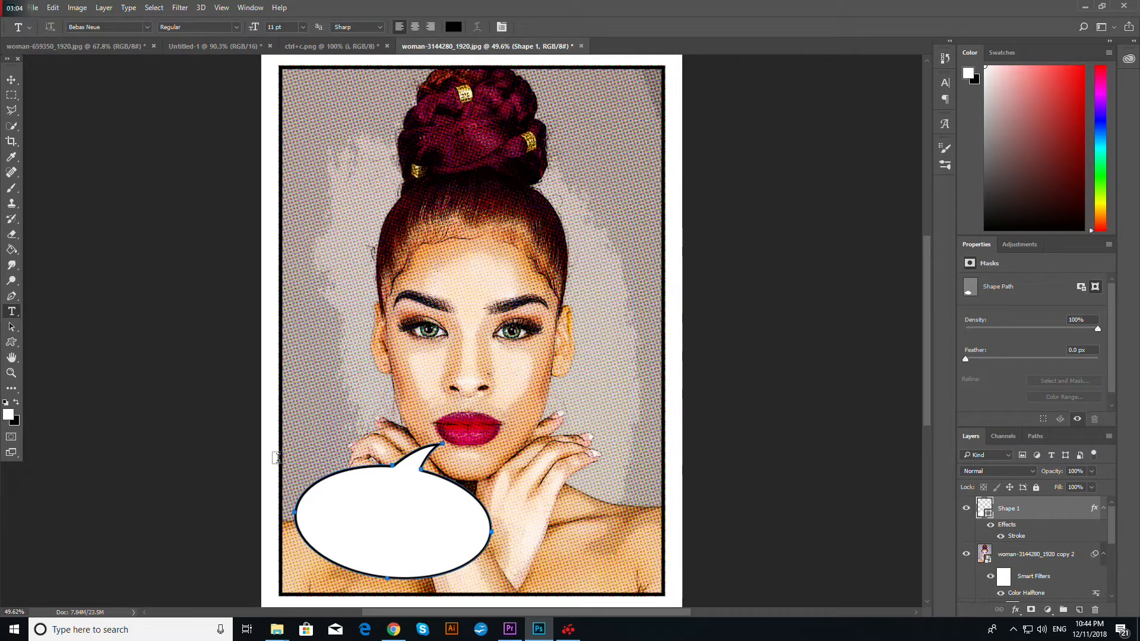
left_click_drag(311, 288, 567, 364)
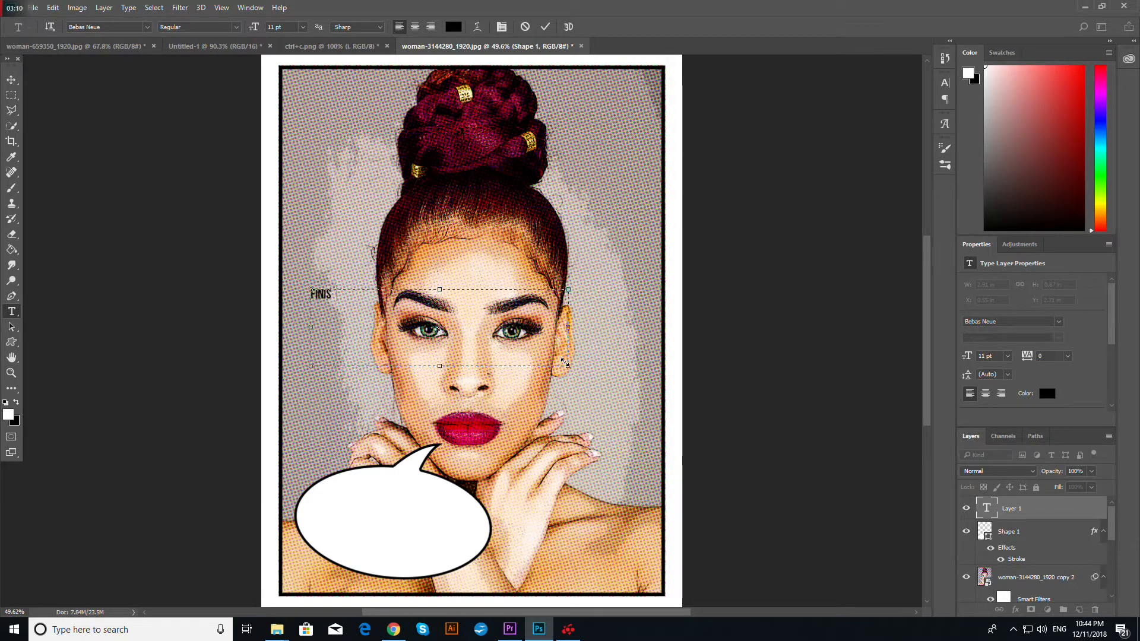
left_click_drag(368, 291, 255, 294)
left_click(147, 27)
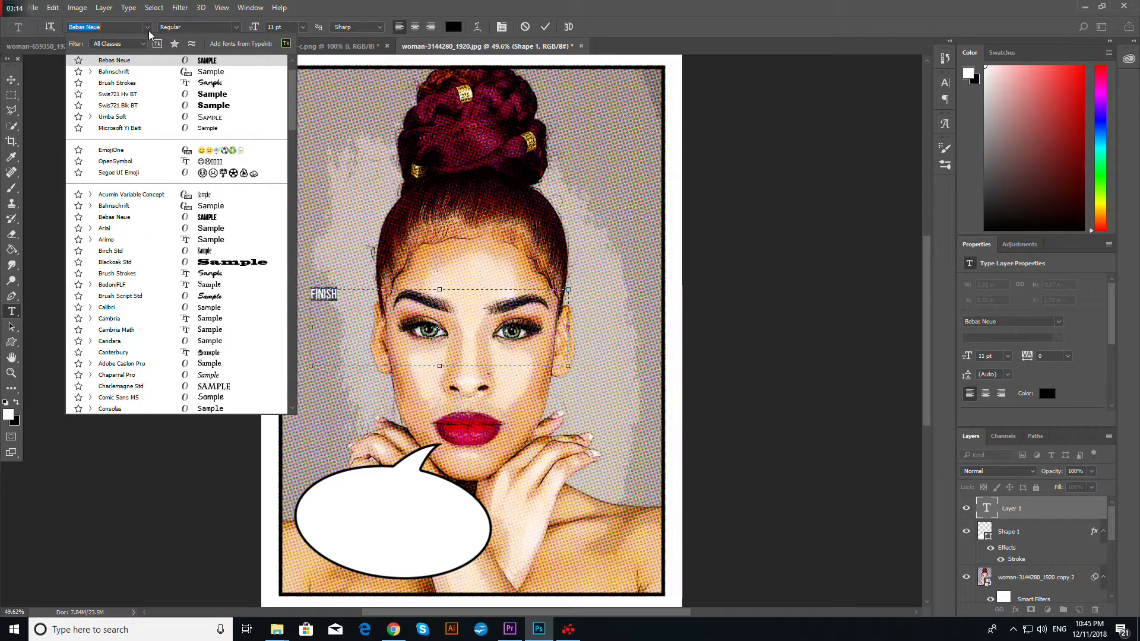
scroll(177, 291, "down", 7)
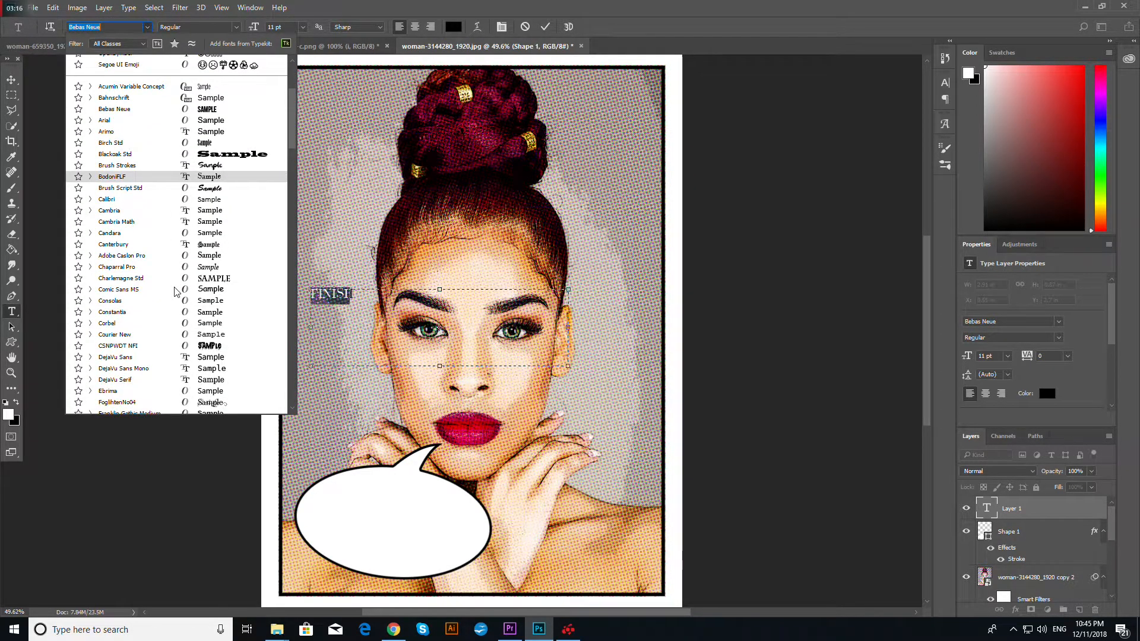
scroll(176, 291, "down", 6)
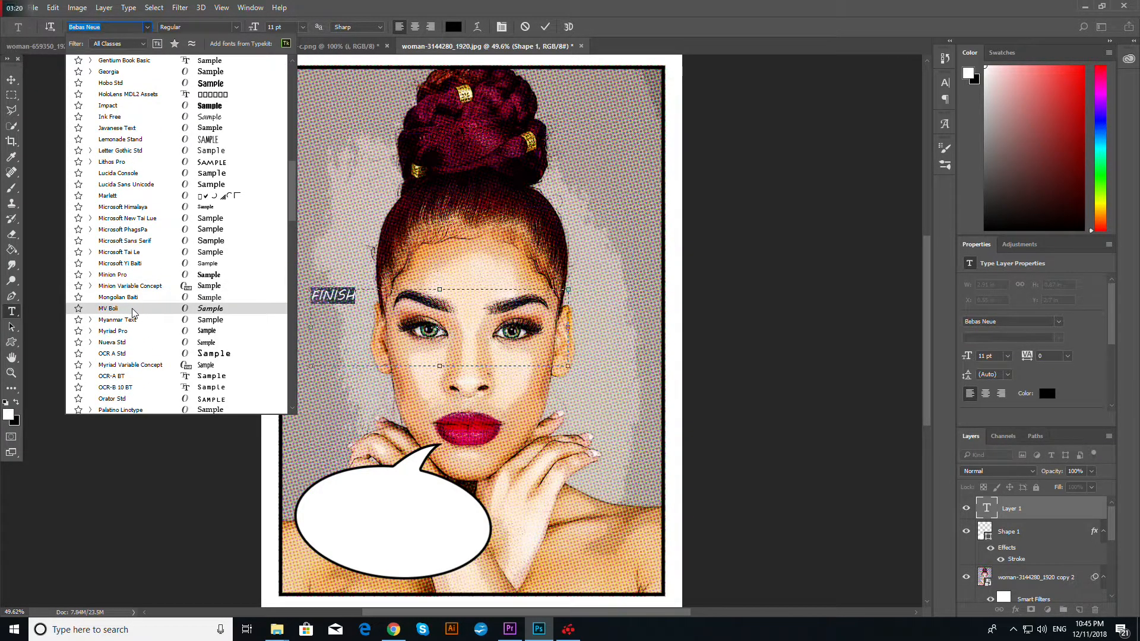
left_click(202, 308)
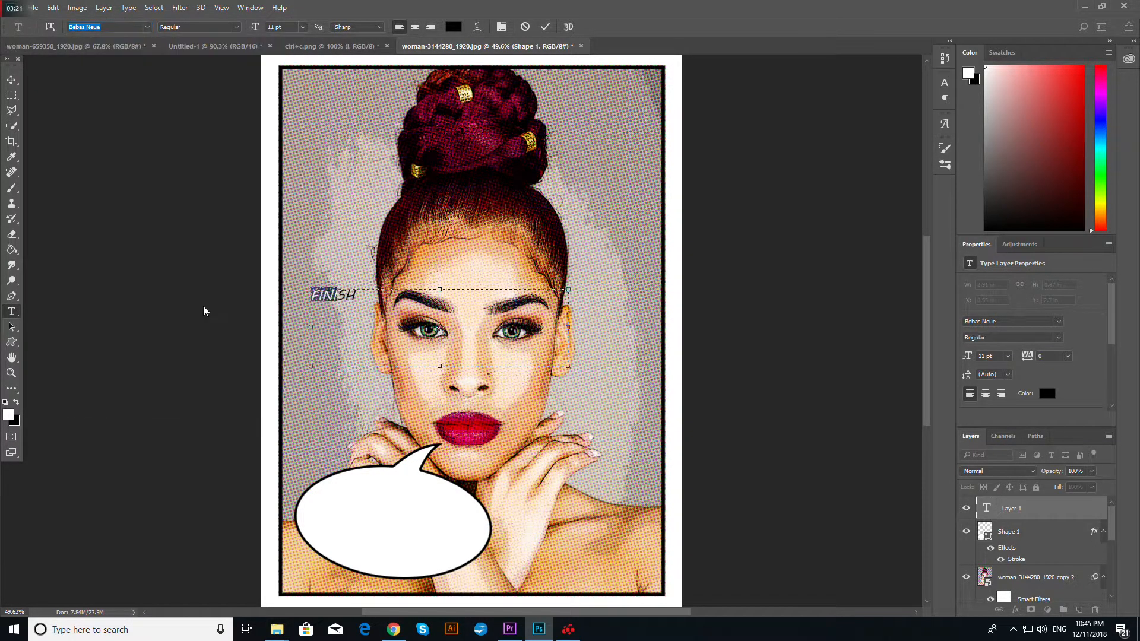
Step: Enlarge the FINISH text to about 349% and move it onto the speech bubble
left_click(12, 80)
key("ctrl+t")
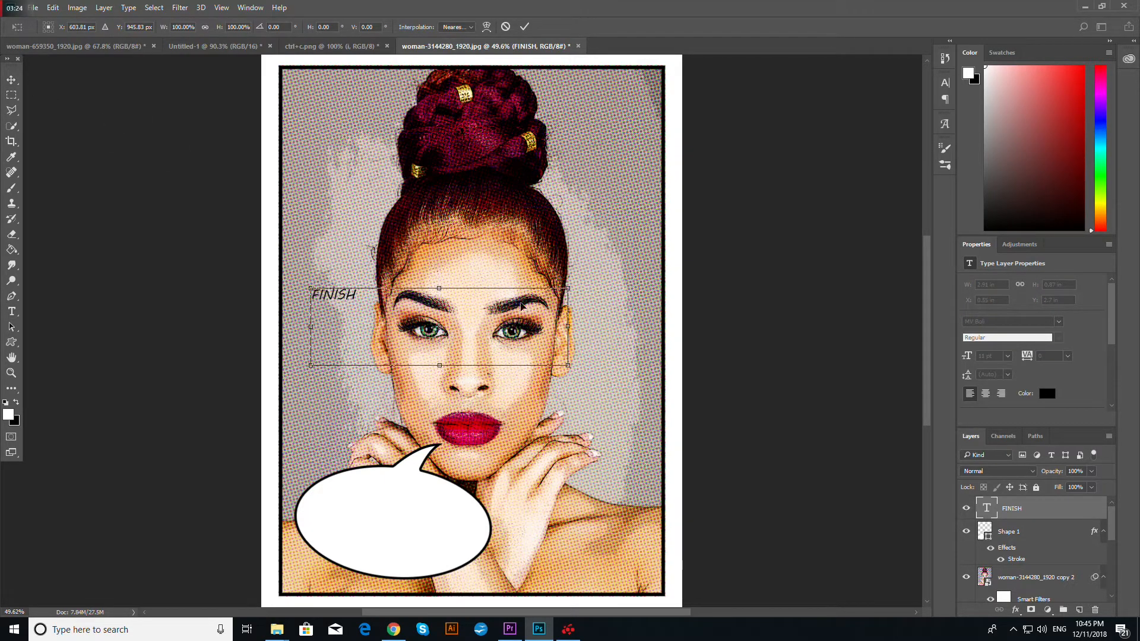
left_click_drag(568, 289, 899, 93)
left_click_drag(617, 182, 567, 536)
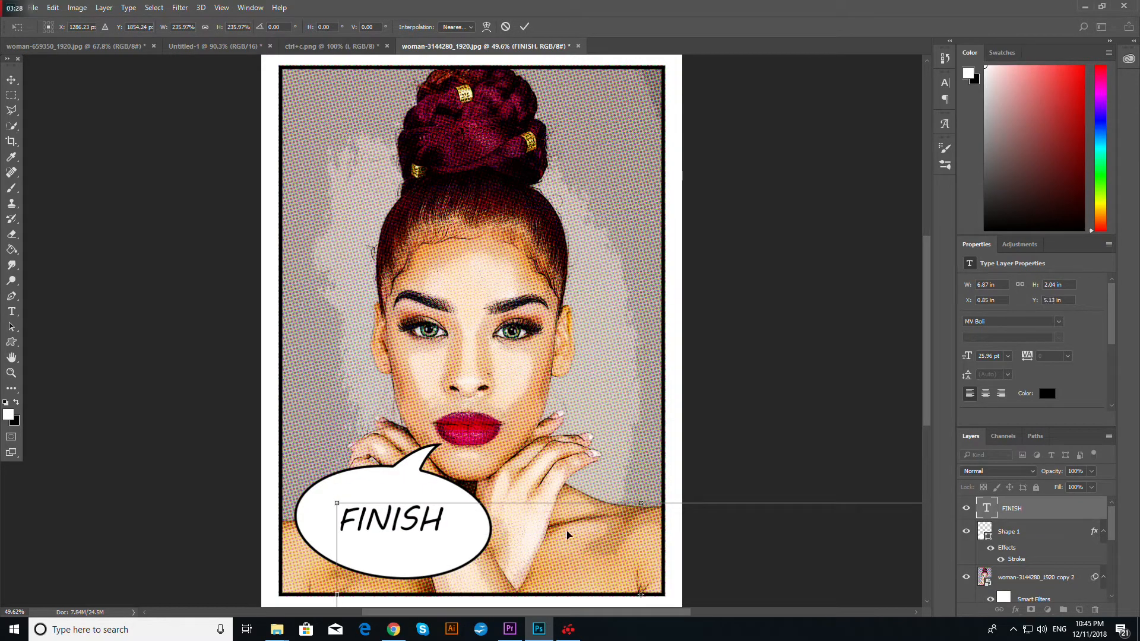
left_click_drag(337, 505, 110, 196)
left_click_drag(318, 482, 637, 591)
Step: Rotate the FINISH text about 9° clockwise, center it inside the speech bubble and apply the transformation
left_click_drag(282, 486, 328, 408)
left_click_drag(499, 515, 484, 557)
left_click_drag(307, 490, 305, 479)
left_click_drag(425, 530, 454, 539)
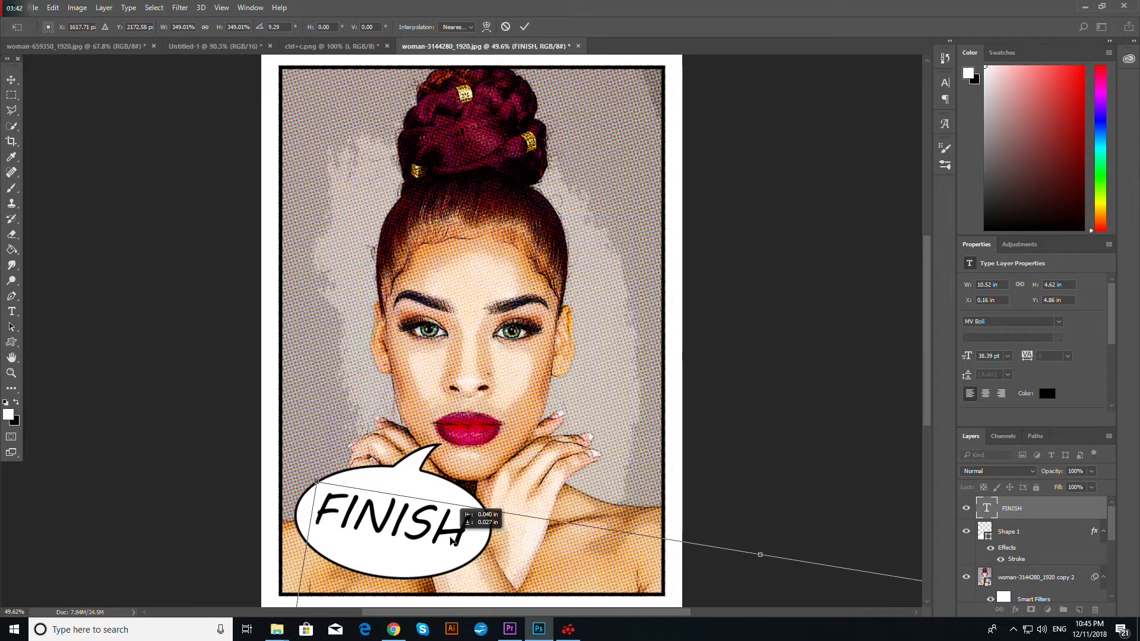
left_click(9, 82)
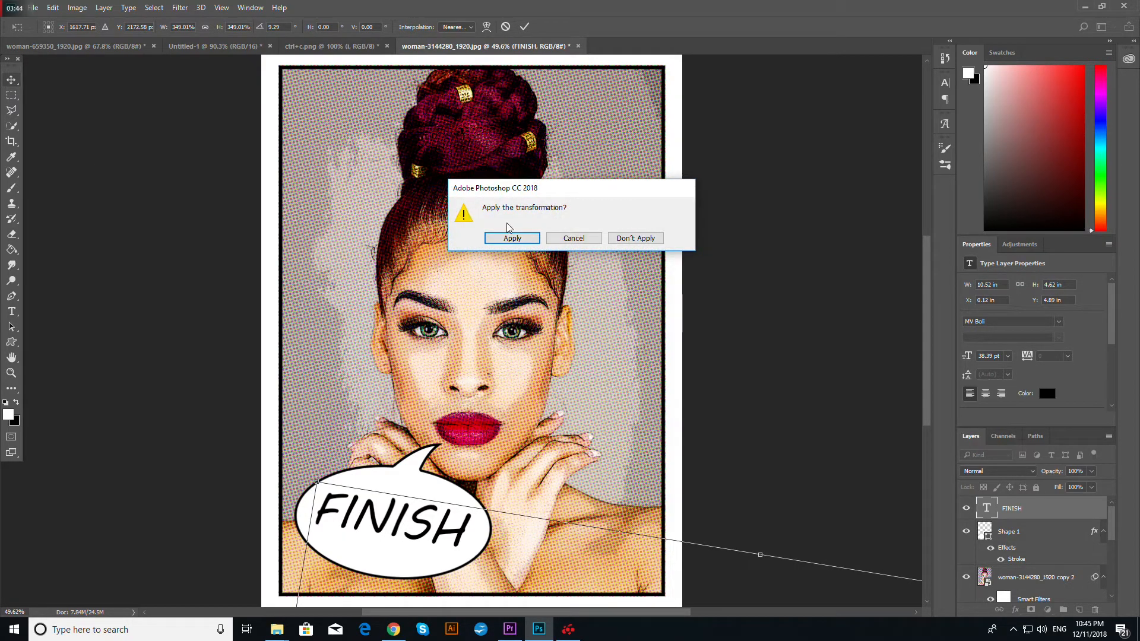
left_click(510, 239)
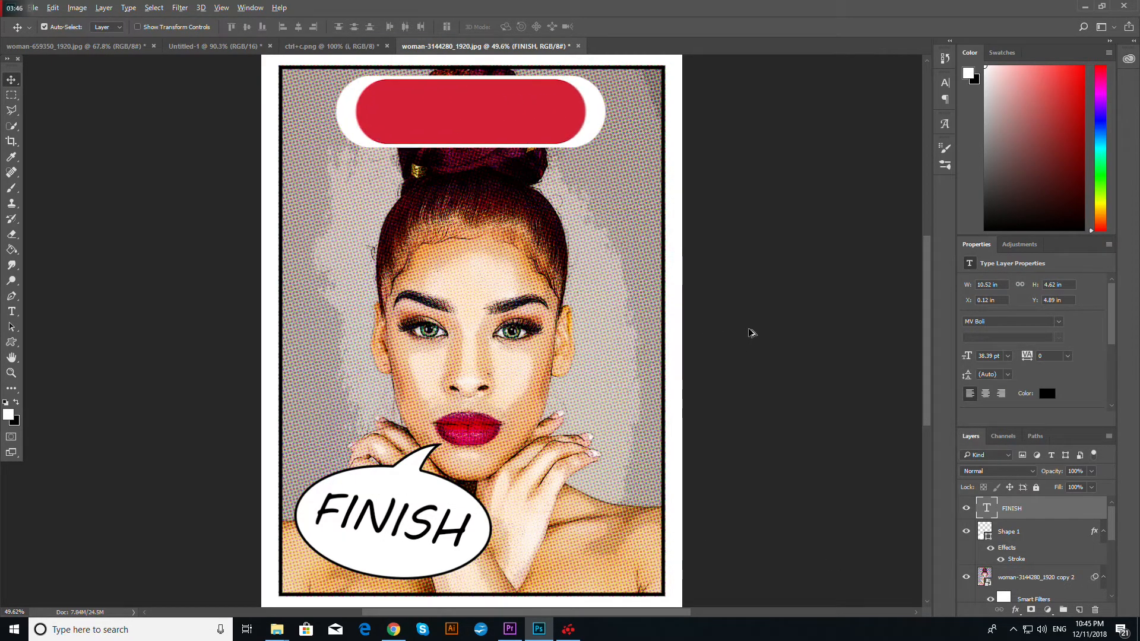